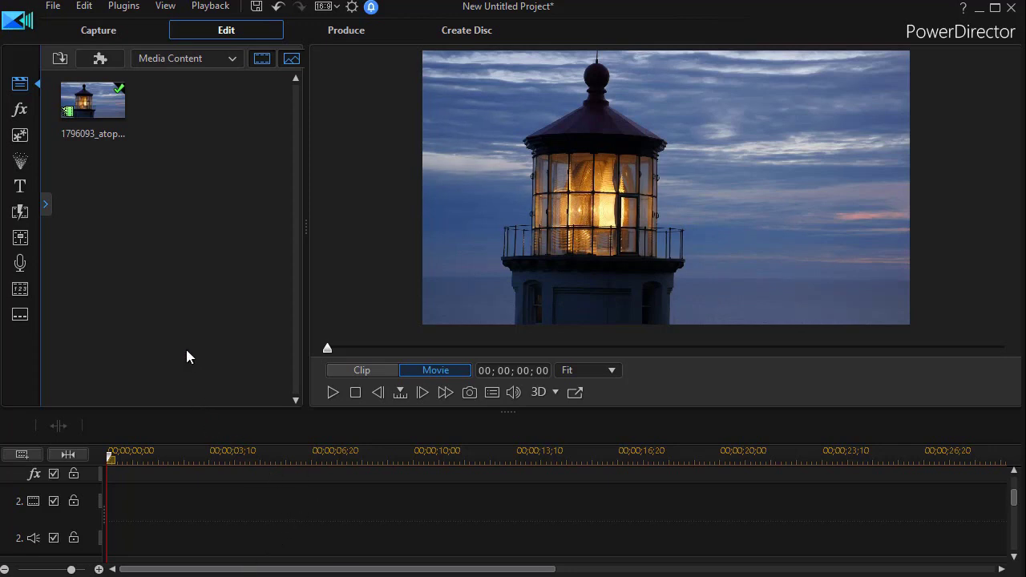
# Step: Play and pause the lighthouse footage, then bring up the Title Room templates
pyautogui.press('space')
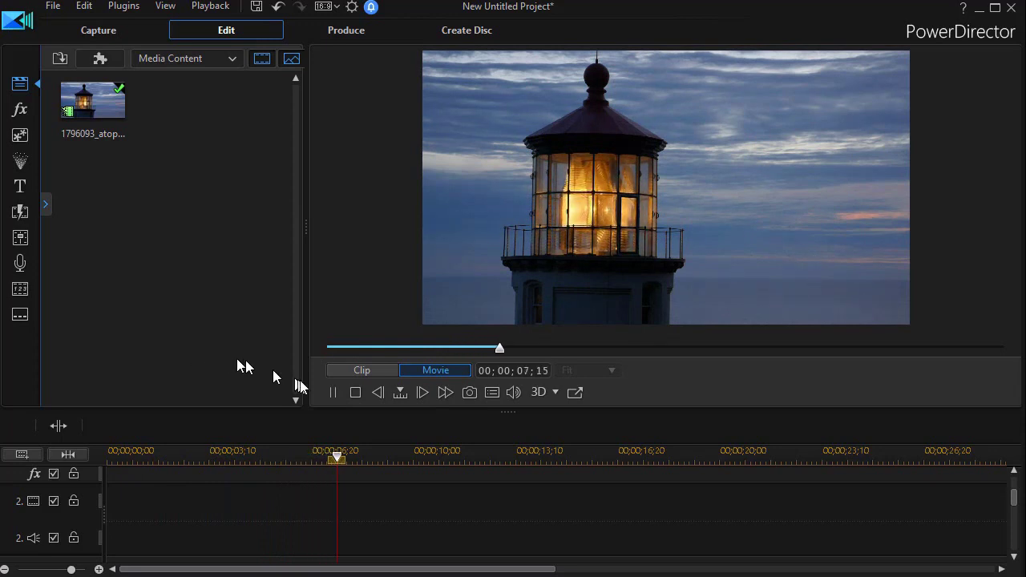
pyautogui.click(334, 396)
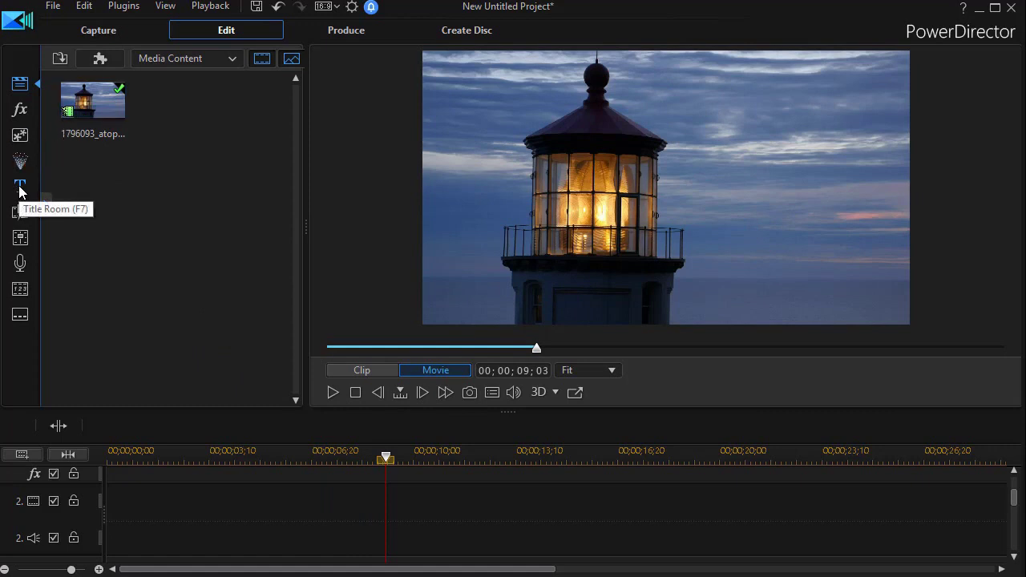
pyautogui.click(20, 187)
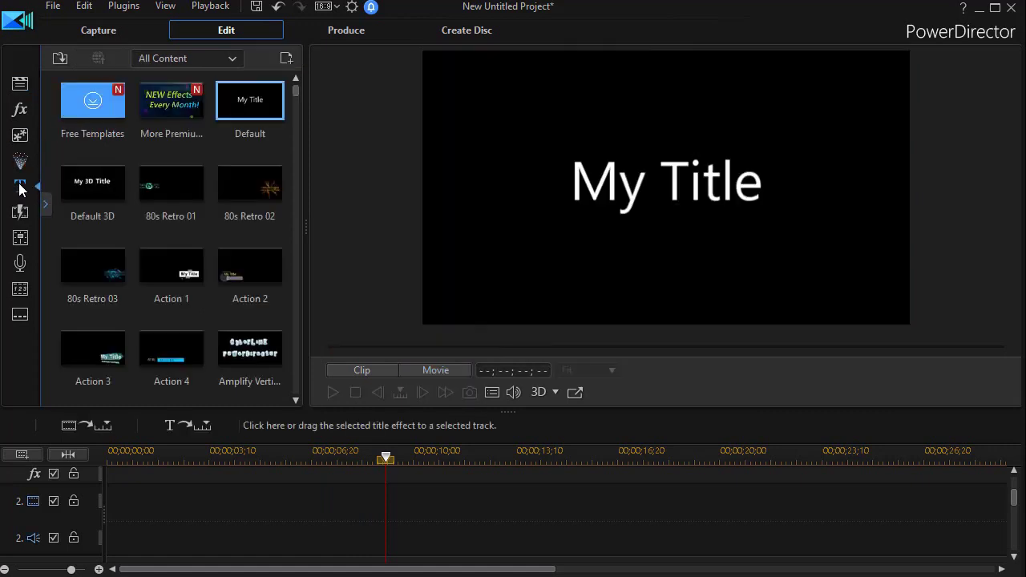
# Step: Filter titles to Action Pack 1 and place the Angles title on track 2
pyautogui.click(234, 60)
pyautogui.scroll(-3, 232, 131)
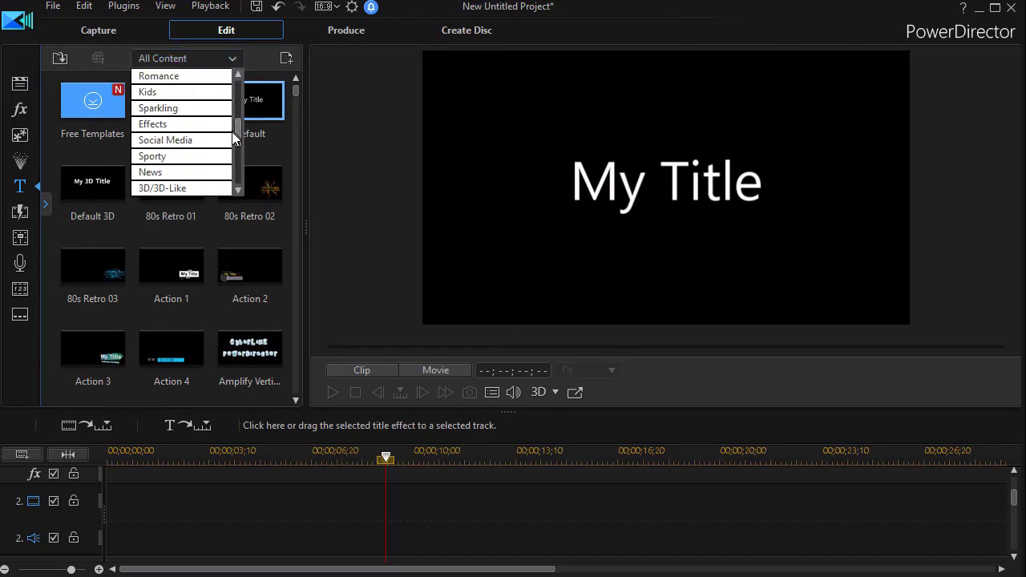
pyautogui.scroll(-1, 229, 141)
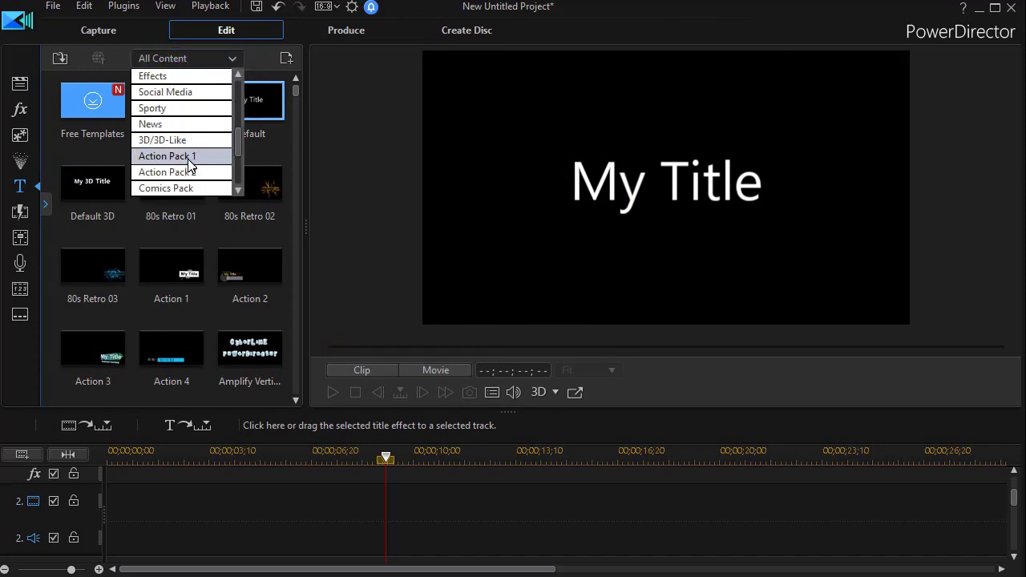
pyautogui.click(193, 157)
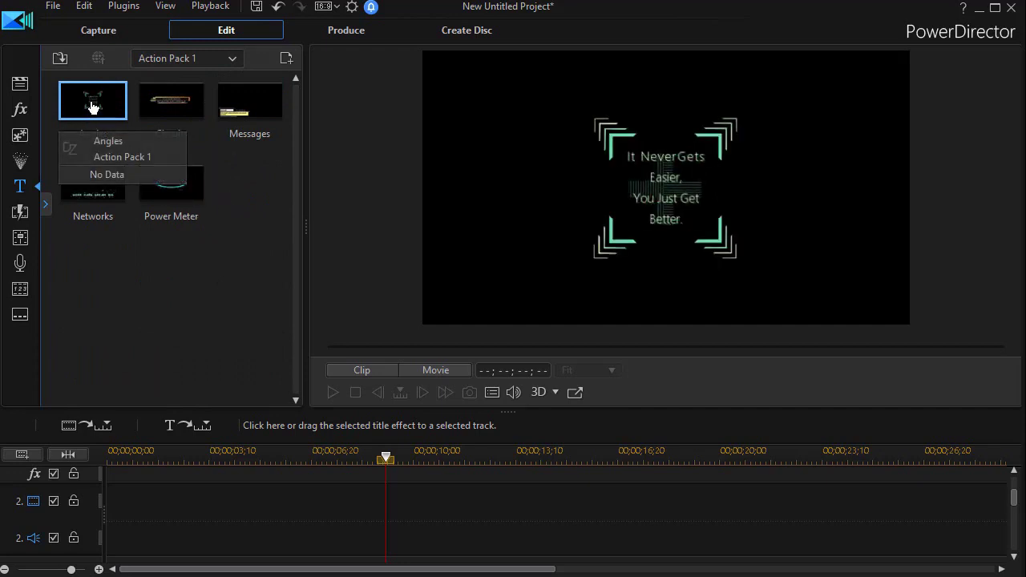
pyautogui.moveTo(93, 107); pyautogui.dragTo(97, 517)
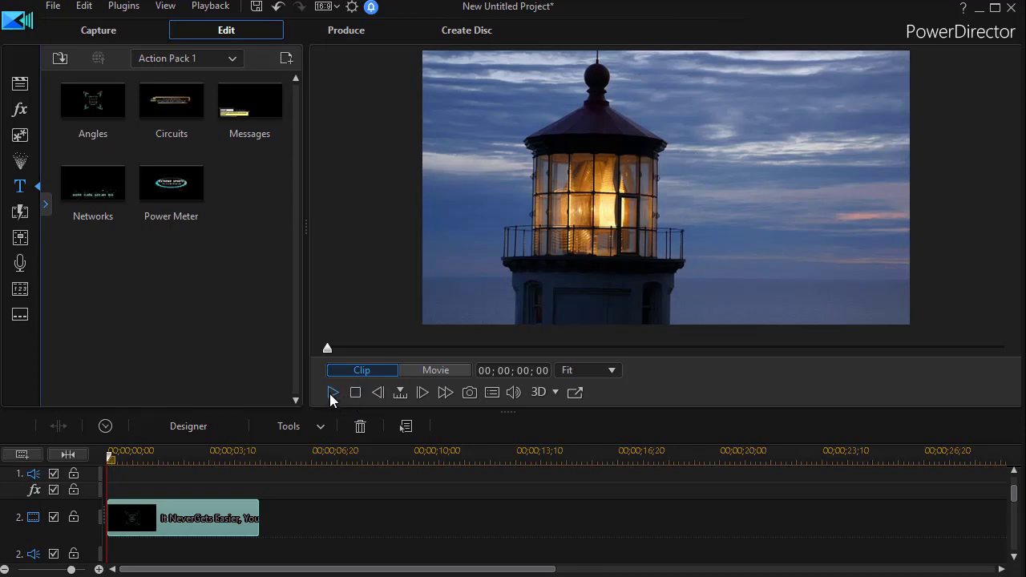
pyautogui.click(332, 393)
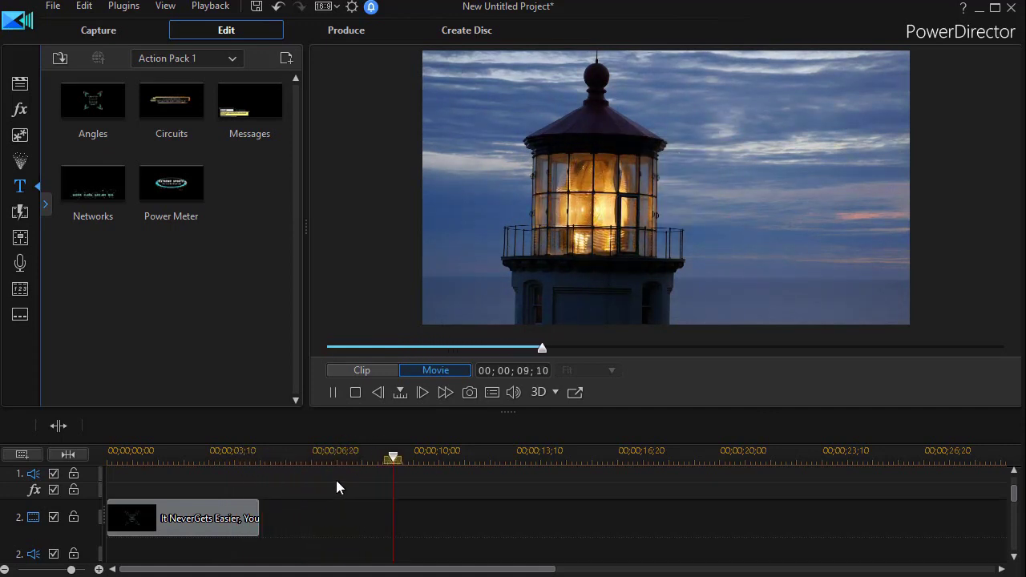
pyautogui.click(332, 394)
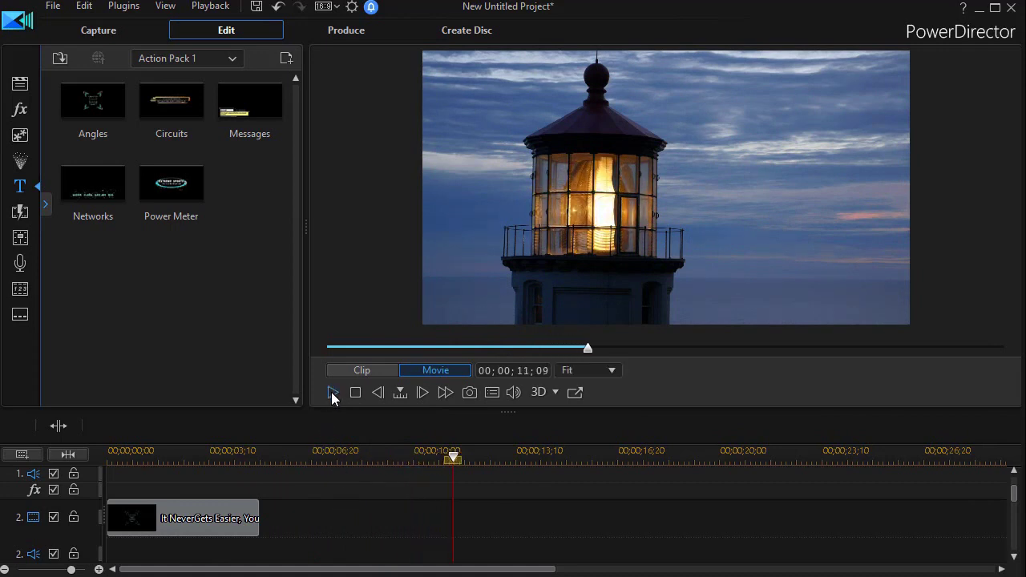
pyautogui.click(219, 517)
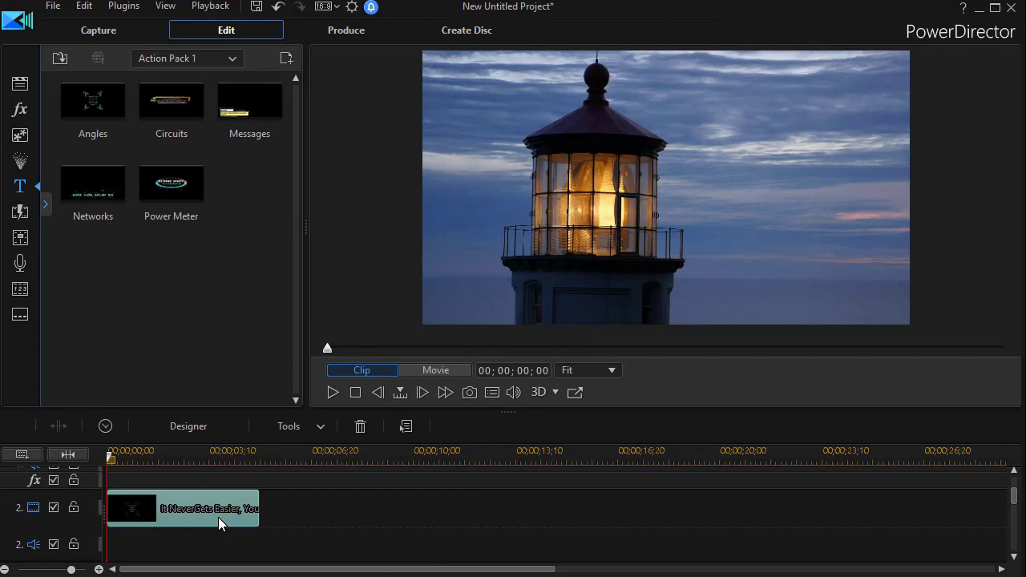
pyautogui.doubleClick(218, 517)
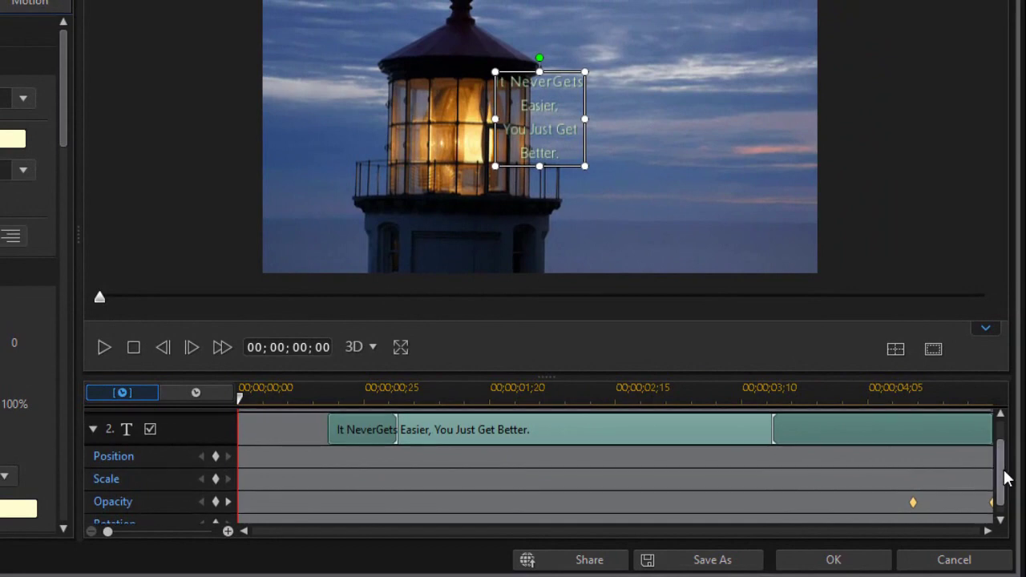
# Step: In Title Designer, scrub to about 00;00;02;23 and open the action-square particle layer for editing
pyautogui.moveTo(1002, 475); pyautogui.dragTo(1001, 421)
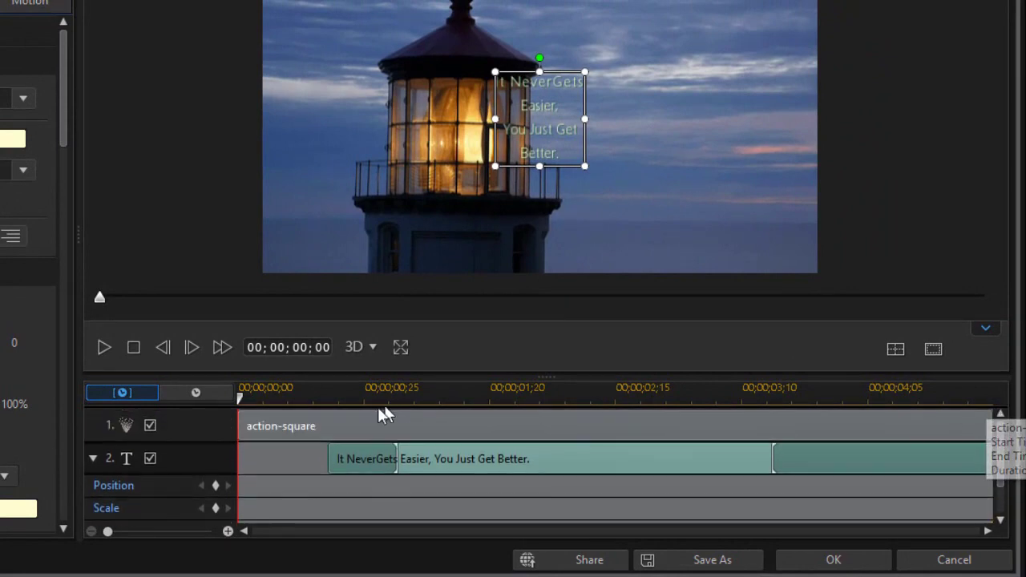
pyautogui.moveTo(347, 426)
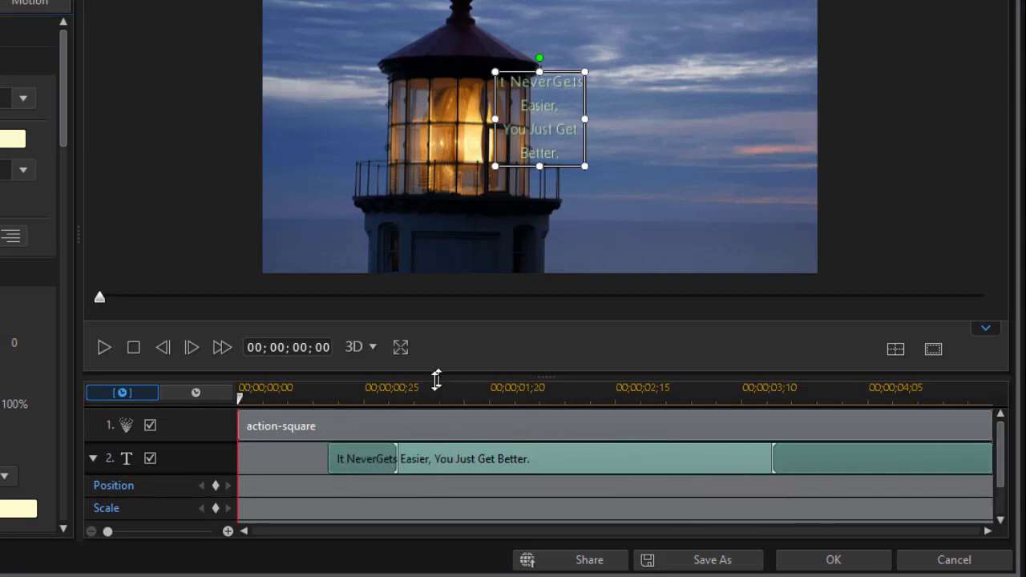
pyautogui.moveTo(350, 472)
pyautogui.click(655, 397)
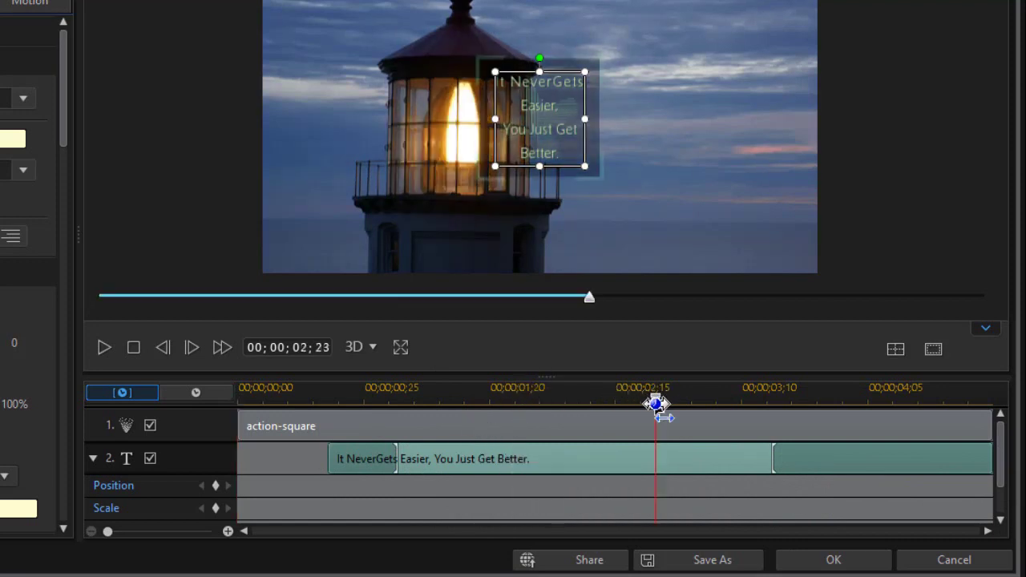
pyautogui.moveTo(659, 404); pyautogui.dragTo(700, 409)
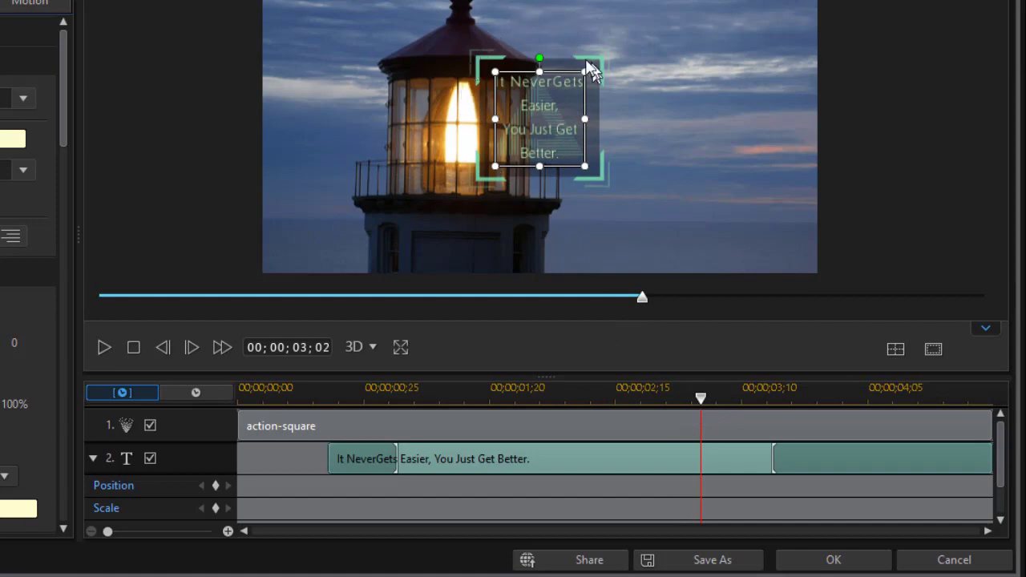
pyautogui.click(439, 438)
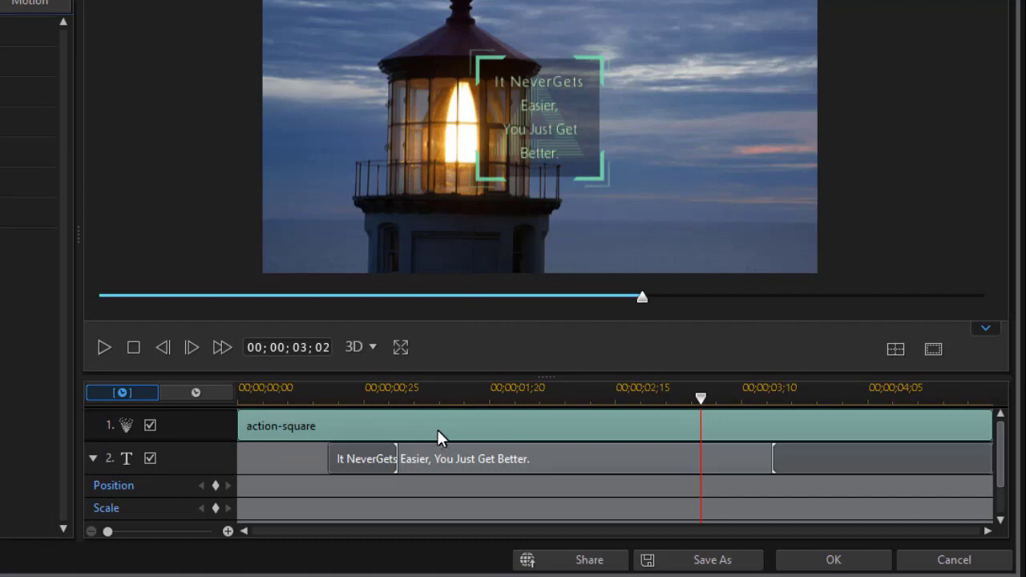
pyautogui.doubleClick(438, 431)
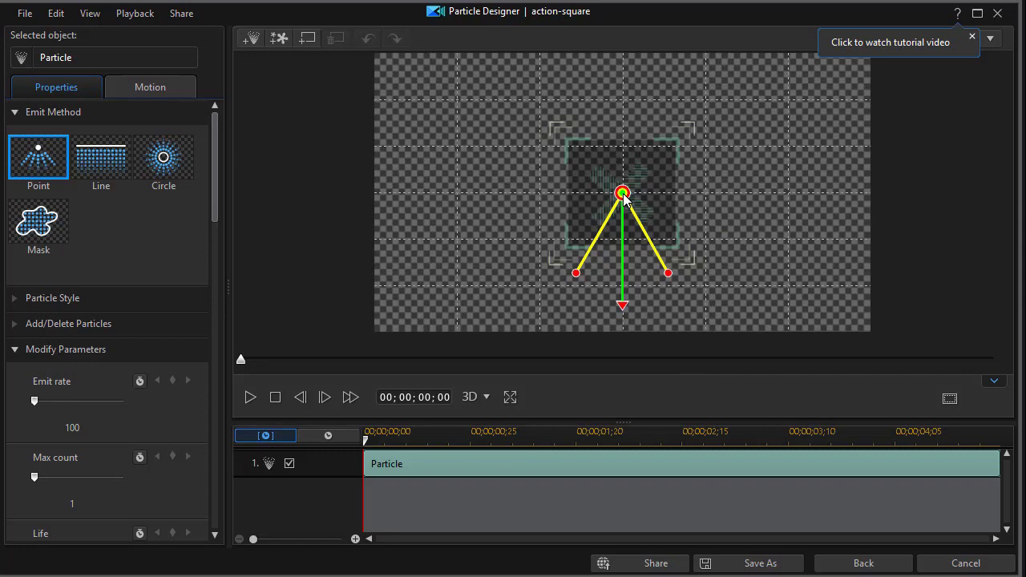
# Step: Turn on Grid Lines over the Particle Designer canvas
pyautogui.click(950, 402)
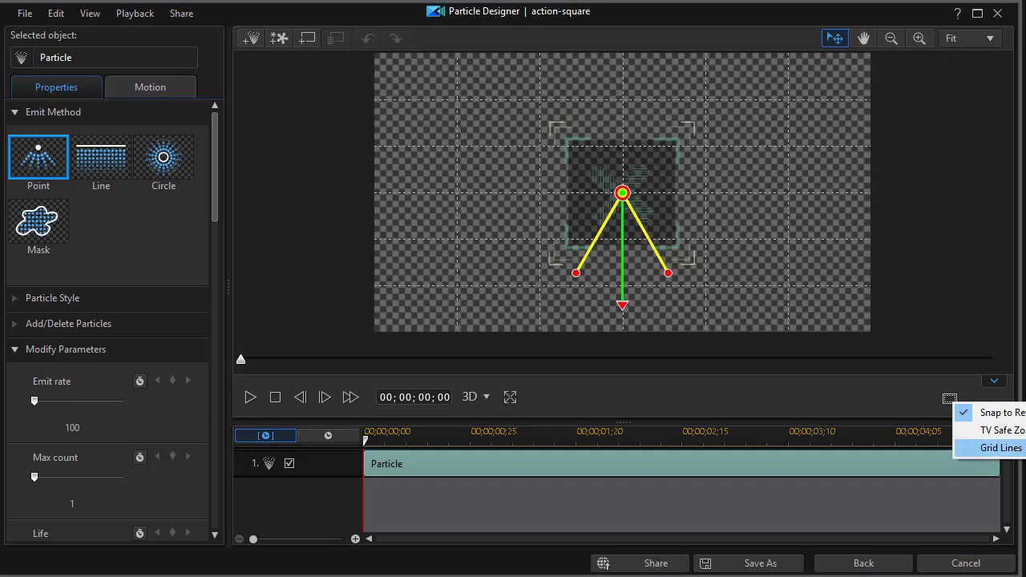
pyautogui.click(1018, 448)
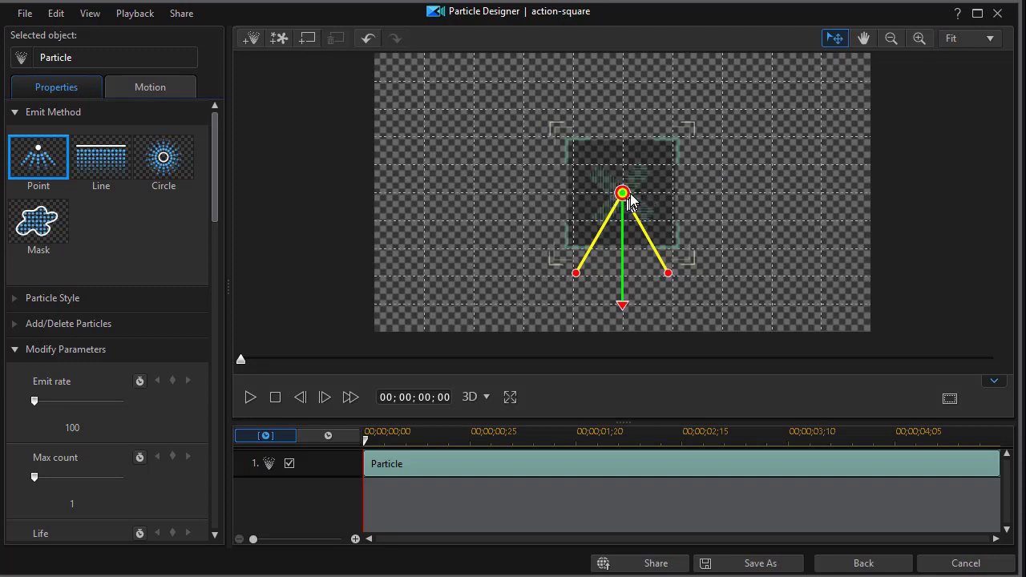
# Step: Move the particle emitter to the canvas's upper right and set particle Size to 40
pyautogui.moveTo(623, 192); pyautogui.dragTo(767, 163)
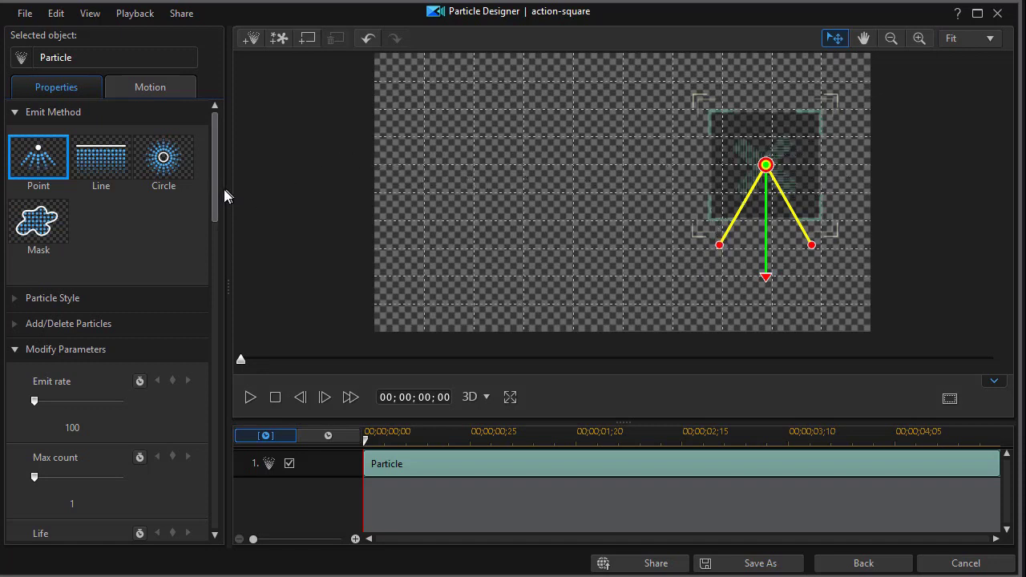
pyautogui.moveTo(215, 190); pyautogui.dragTo(207, 297)
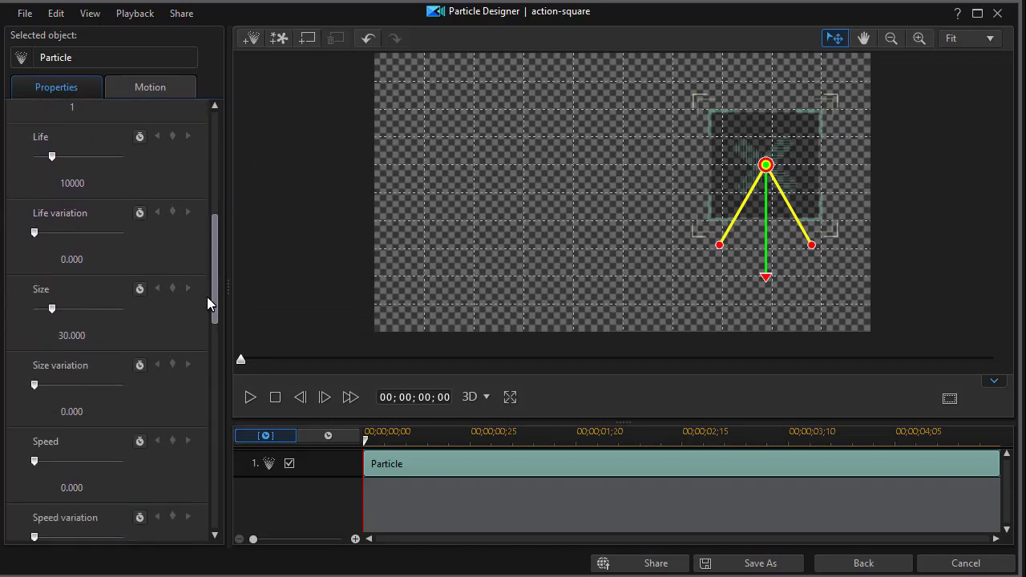
pyautogui.doubleClick(66, 337)
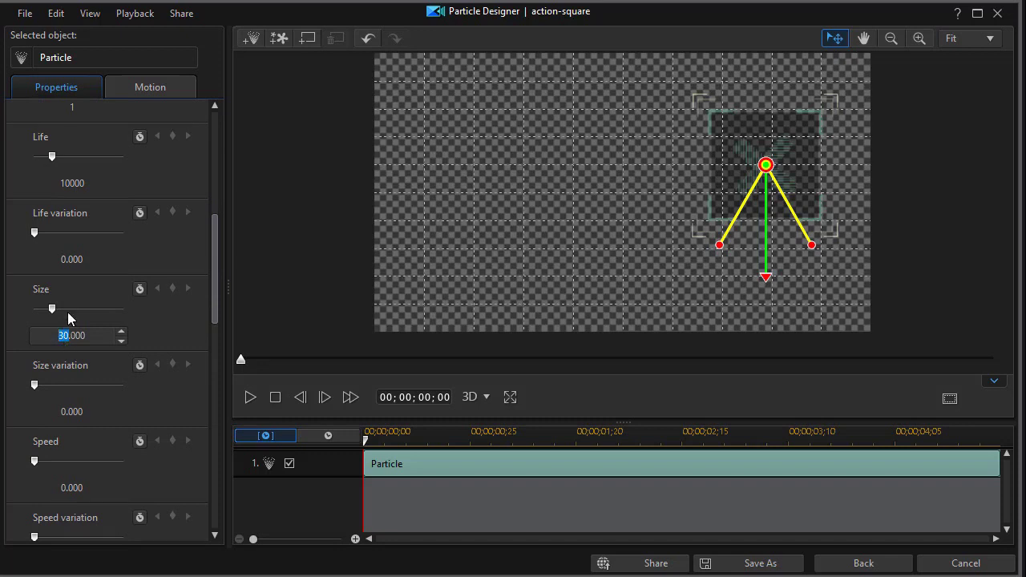
pyautogui.write('4')
pyautogui.click(509, 223)
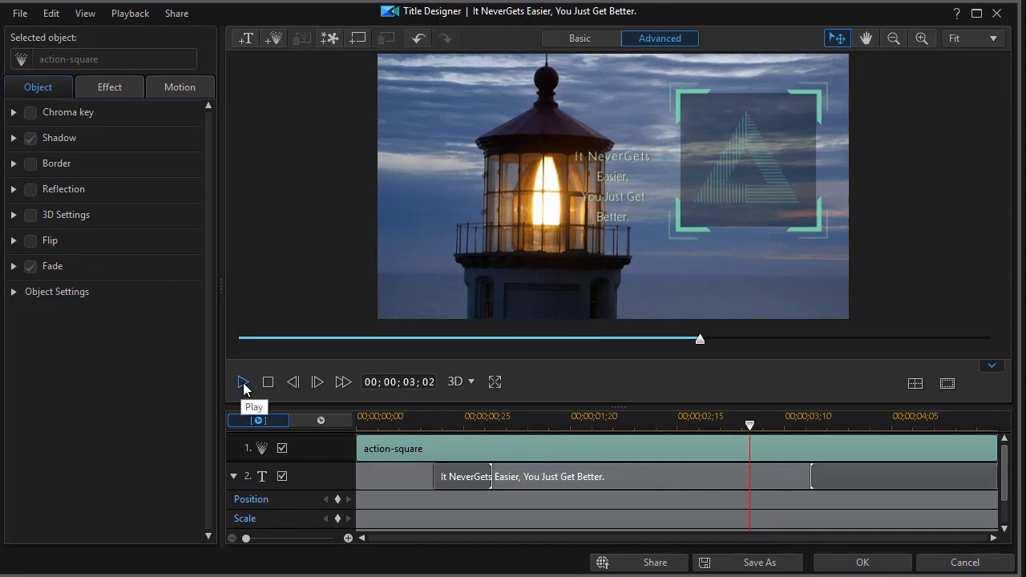
# Step: Preview at 00;00;02;11, then center the quote text inside the action-square frame
pyautogui.click(243, 383)
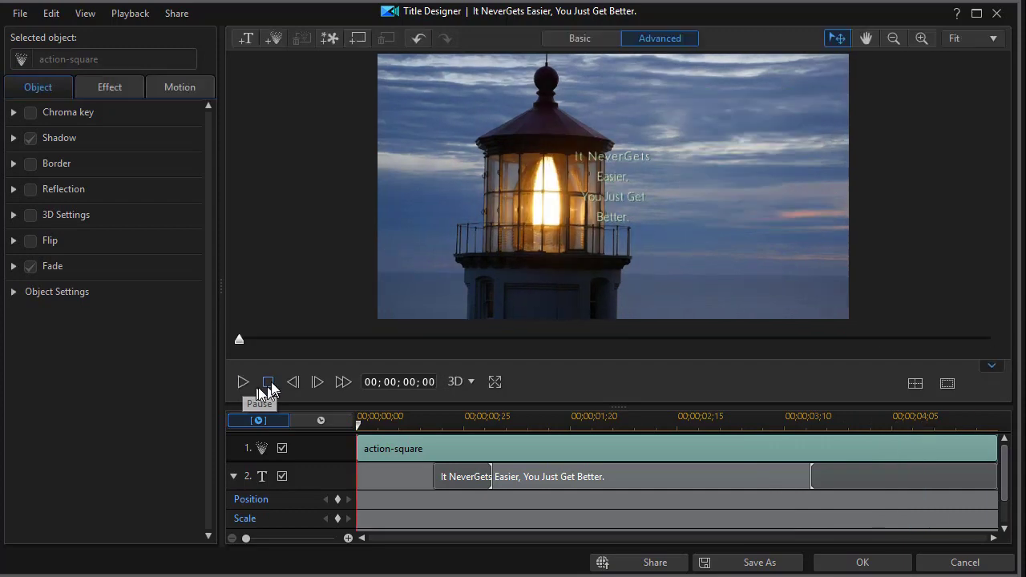
pyautogui.click(661, 425)
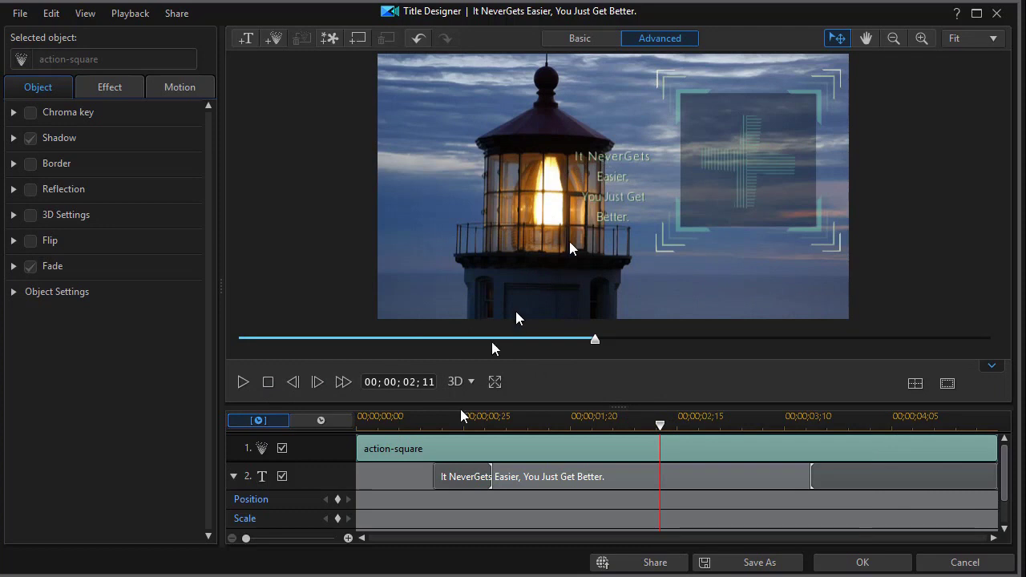
pyautogui.click(565, 479)
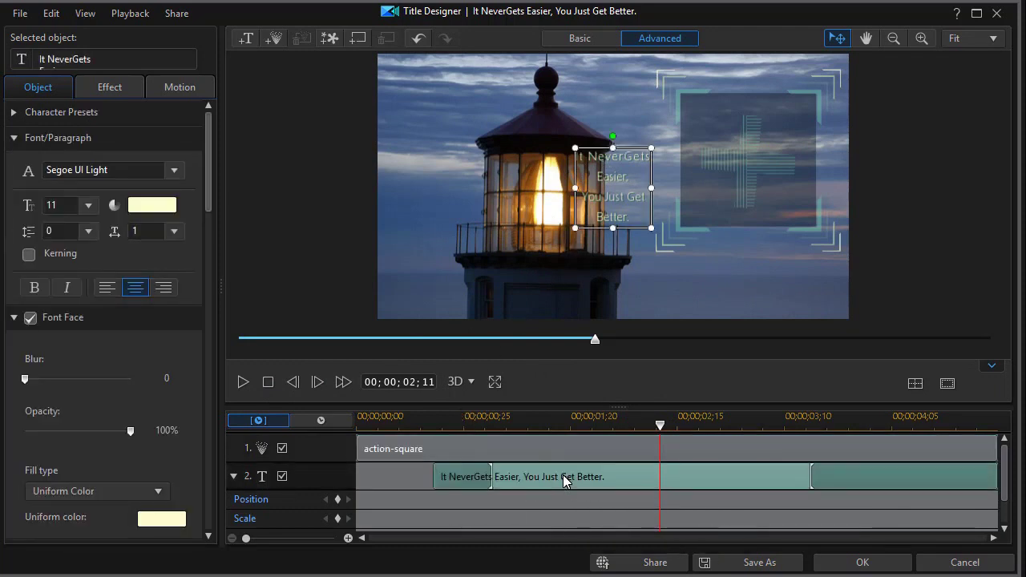
pyautogui.click(624, 147)
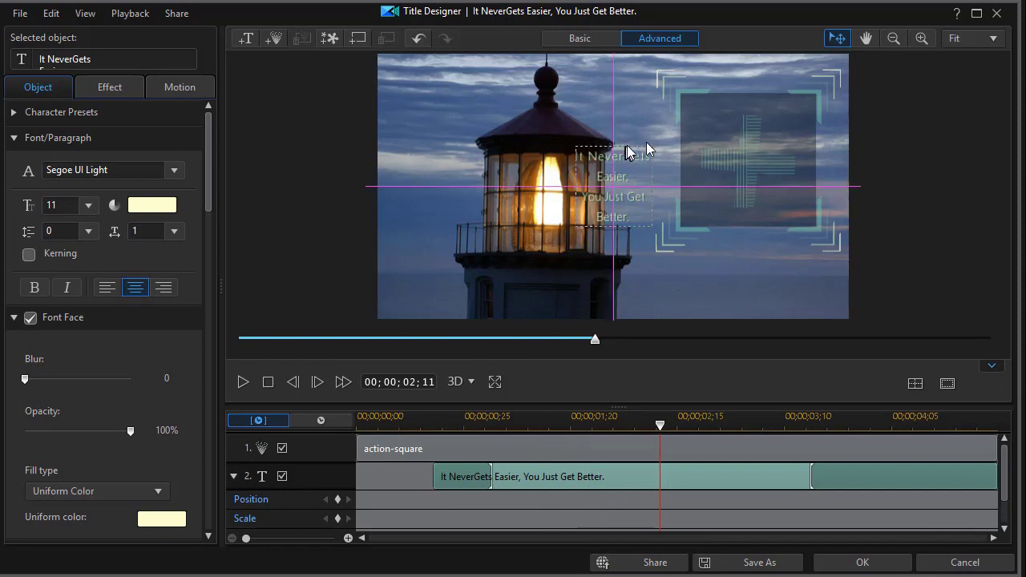
pyautogui.moveTo(752, 121); pyautogui.dragTo(763, 131)
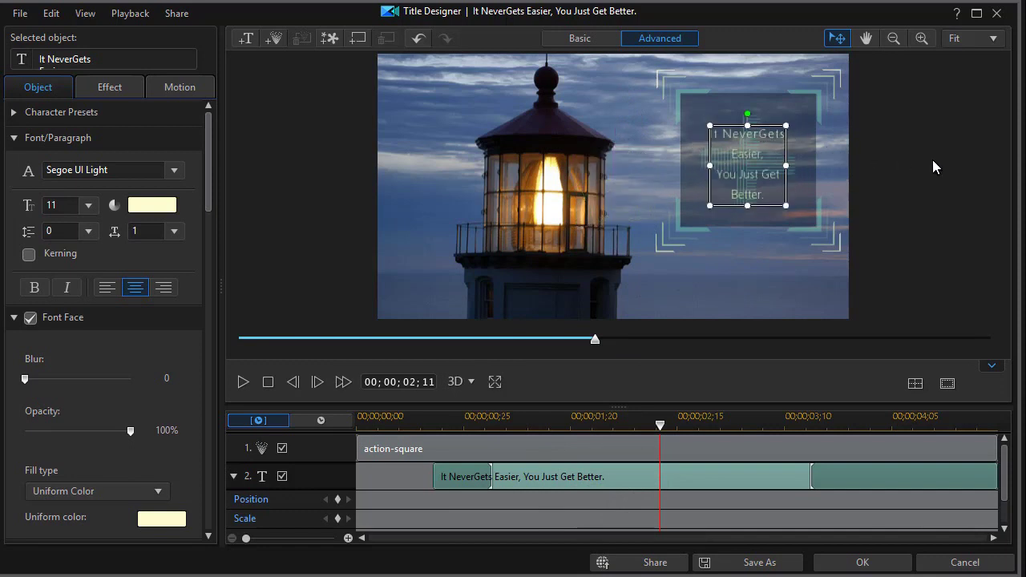
pyautogui.moveTo(775, 194); pyautogui.dragTo(701, 189)
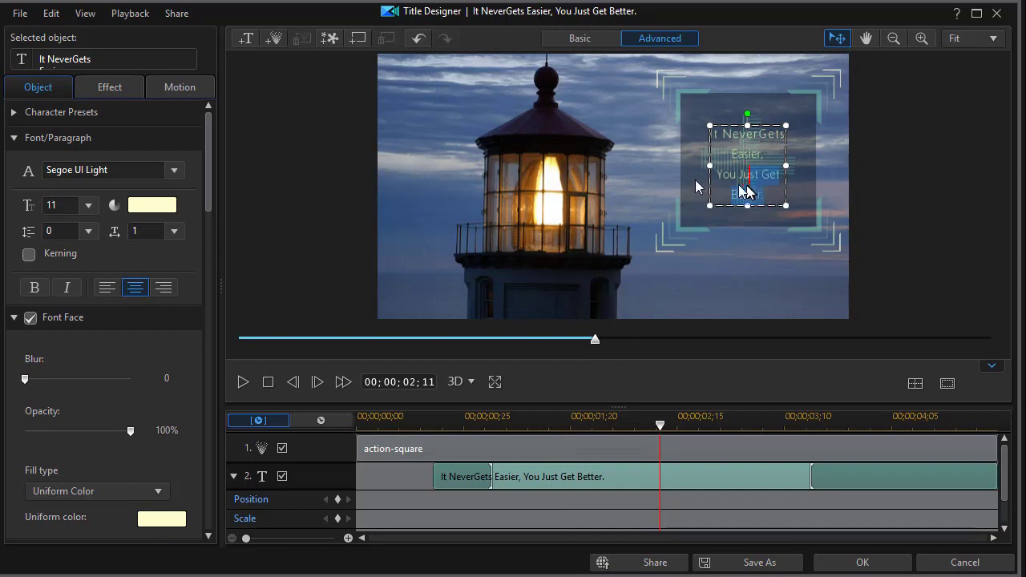
pyautogui.click(711, 133)
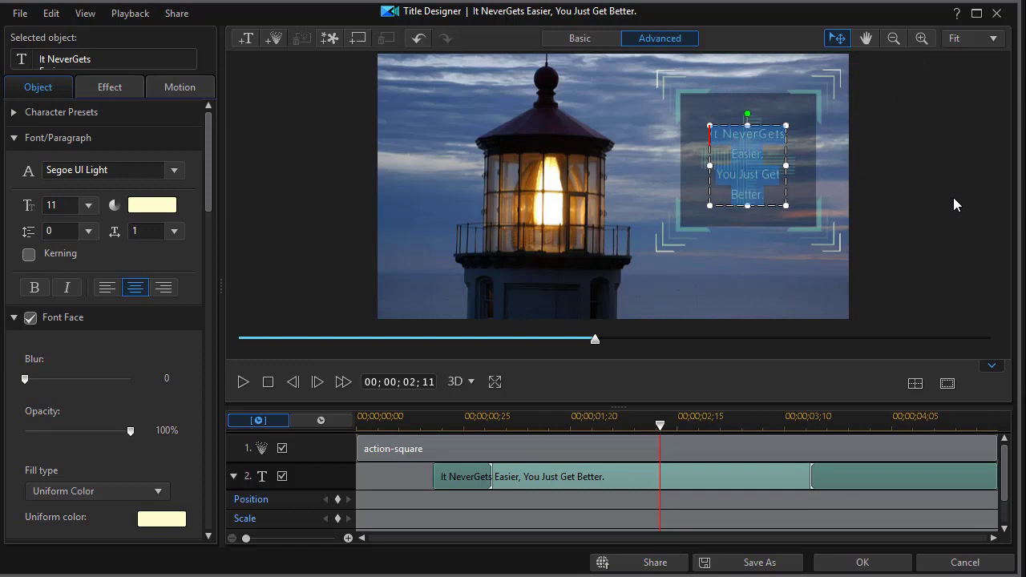
# Step: Replace the quote with four lines: June / Lighthouse Tour / Special / 50% OFF
pyautogui.hotkey('ctrl', 'a')
pyautogui.write('June')
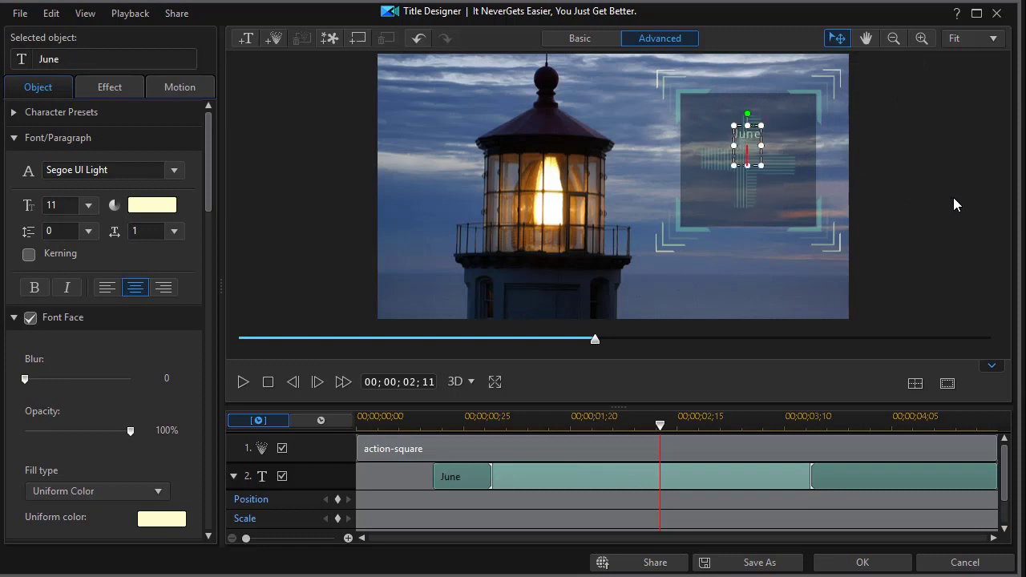
pyautogui.press('Return')
pyautogui.write('Light')
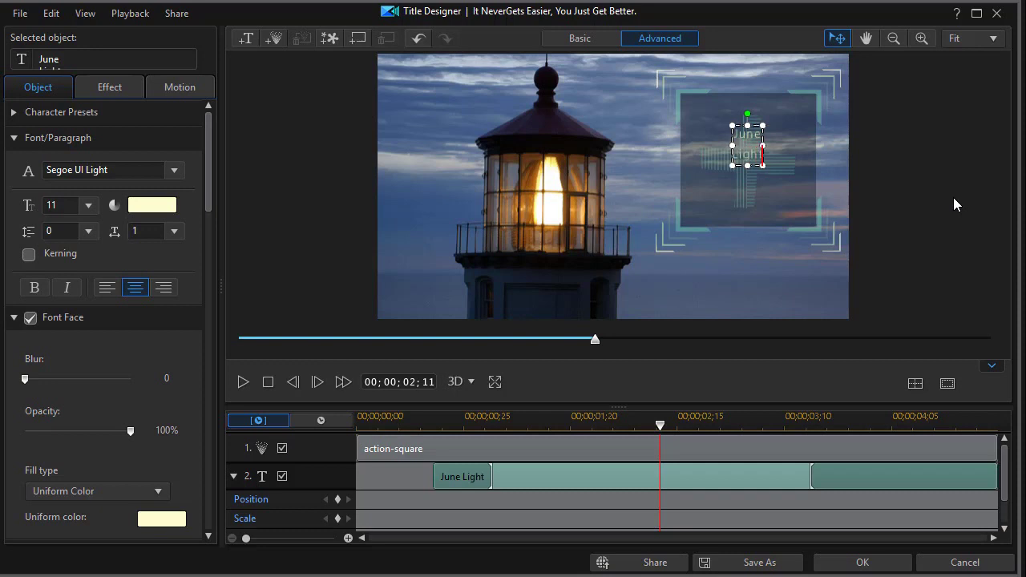
pyautogui.write('house')
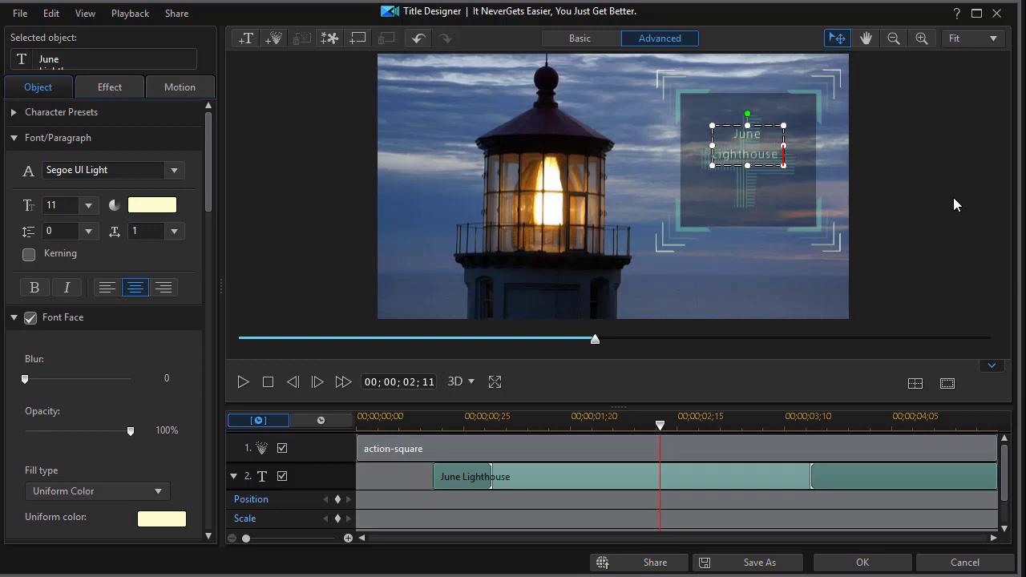
pyautogui.write(' Tour')
pyautogui.press('Return')
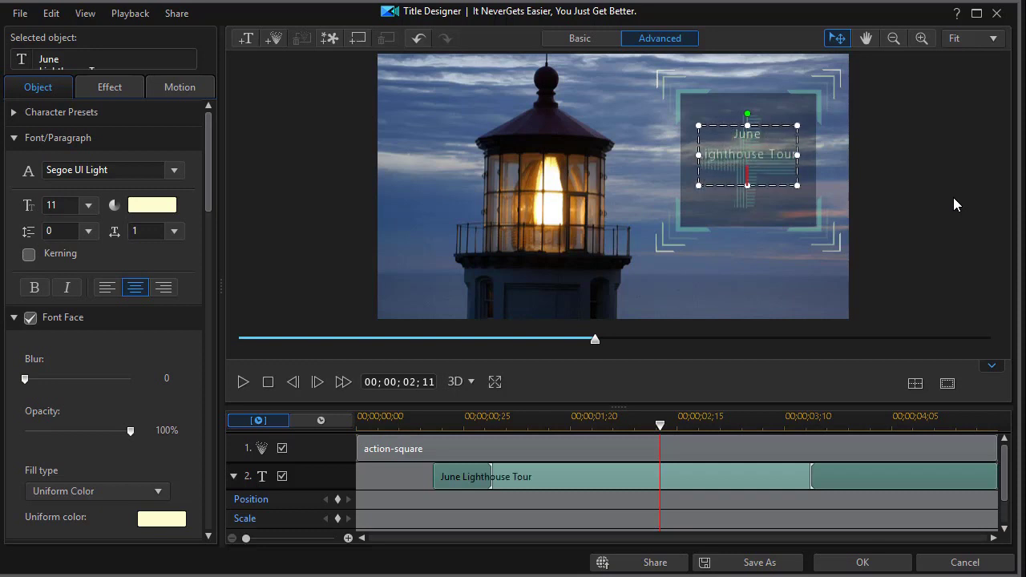
pyautogui.write('Speci')
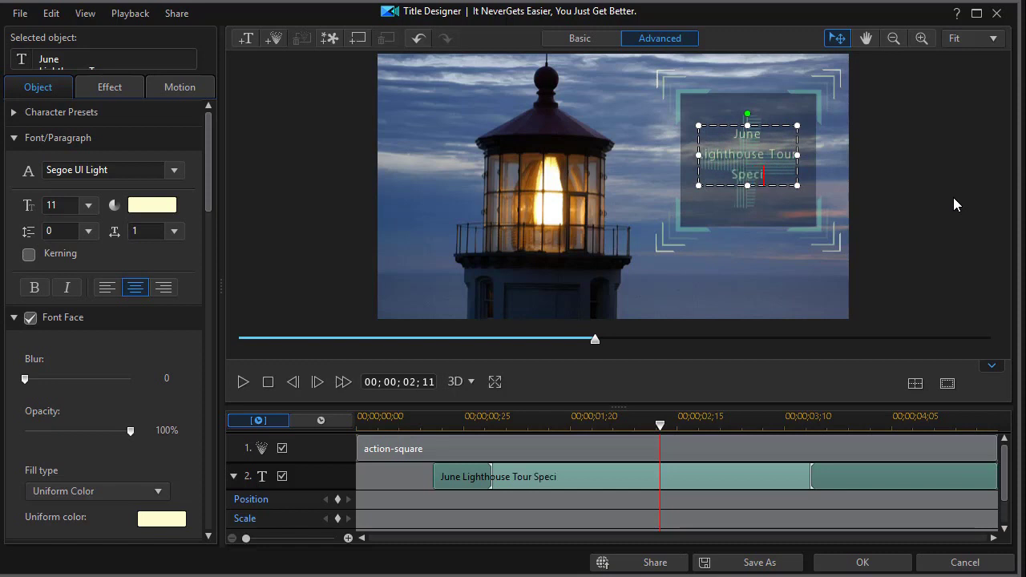
pyautogui.write('al')
pyautogui.press('Return')
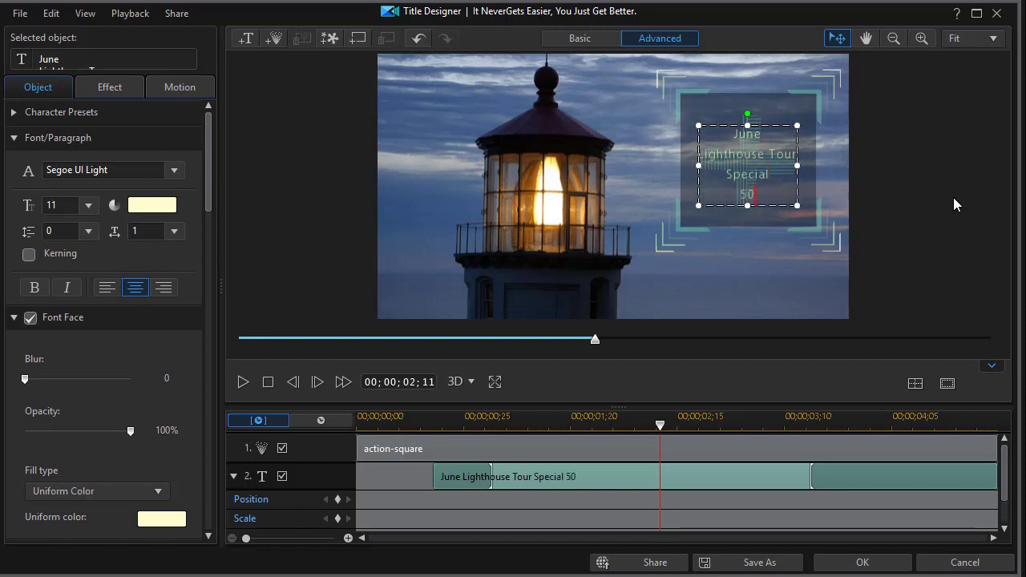
pyautogui.write('50% OFF')
# Step: Make all four title lines bold at font size 16
pyautogui.moveTo(780, 190); pyautogui.dragTo(694, 134)
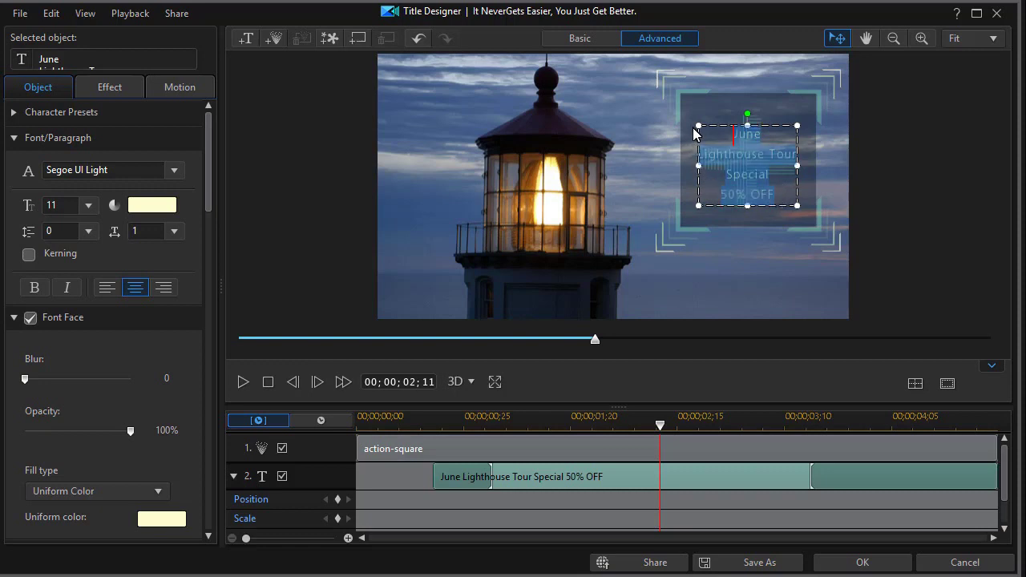
pyautogui.click(89, 206)
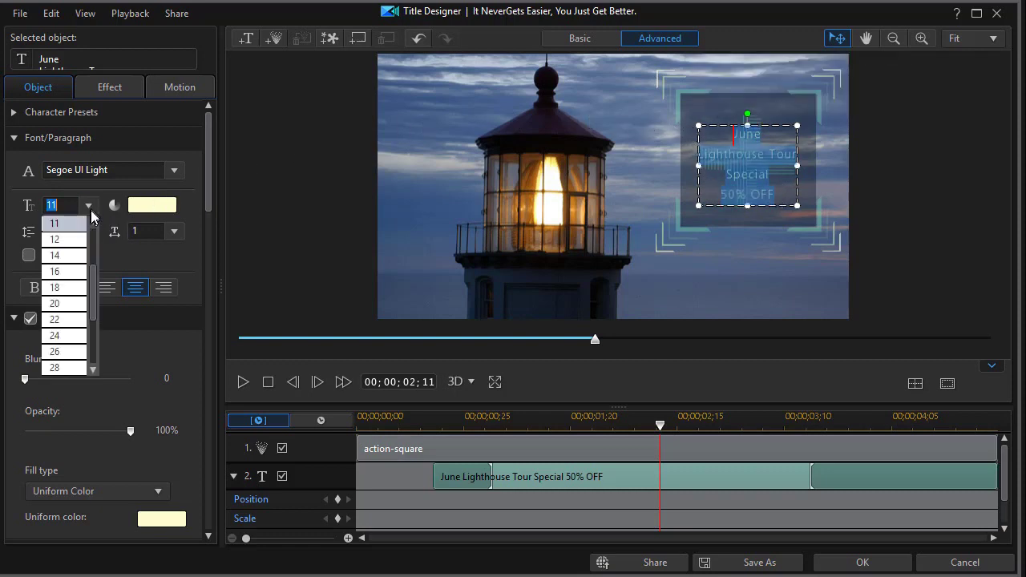
pyautogui.click(64, 272)
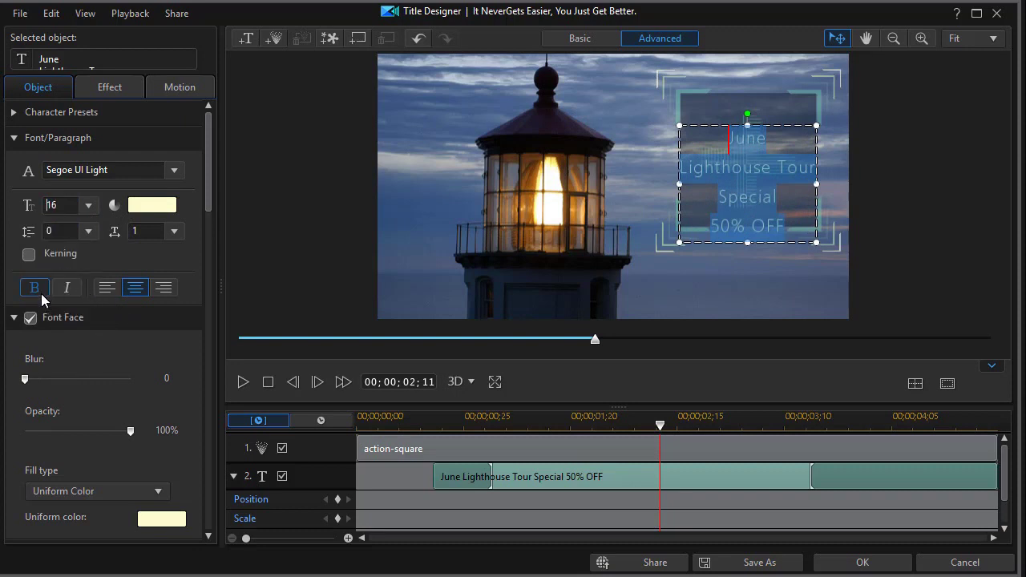
pyautogui.click(41, 294)
# Step: Nudge the title box up three steps, then replay the title animation from the start
pyautogui.moveTo(734, 242); pyautogui.dragTo(735, 244)
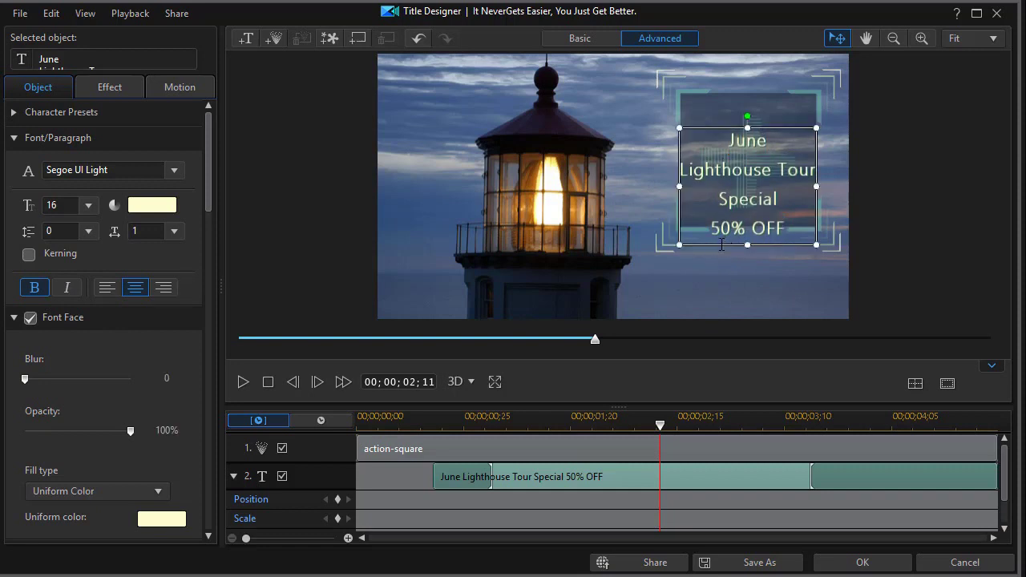
pyautogui.press('Up')
pyautogui.press('Up')
pyautogui.press('Up')
pyautogui.press('Up')
pyautogui.press('Up')
pyautogui.press('Up')
pyautogui.press('Up')
pyautogui.press('Up')
pyautogui.press('Up')
pyautogui.press('Up')
pyautogui.press('Up')
pyautogui.press('Up')
pyautogui.press('Up')
pyautogui.press('Up')
pyautogui.press('Up')
pyautogui.press('Up')
pyautogui.press('Up')
pyautogui.press('Up')
pyautogui.press('Up')
pyautogui.press('Up')
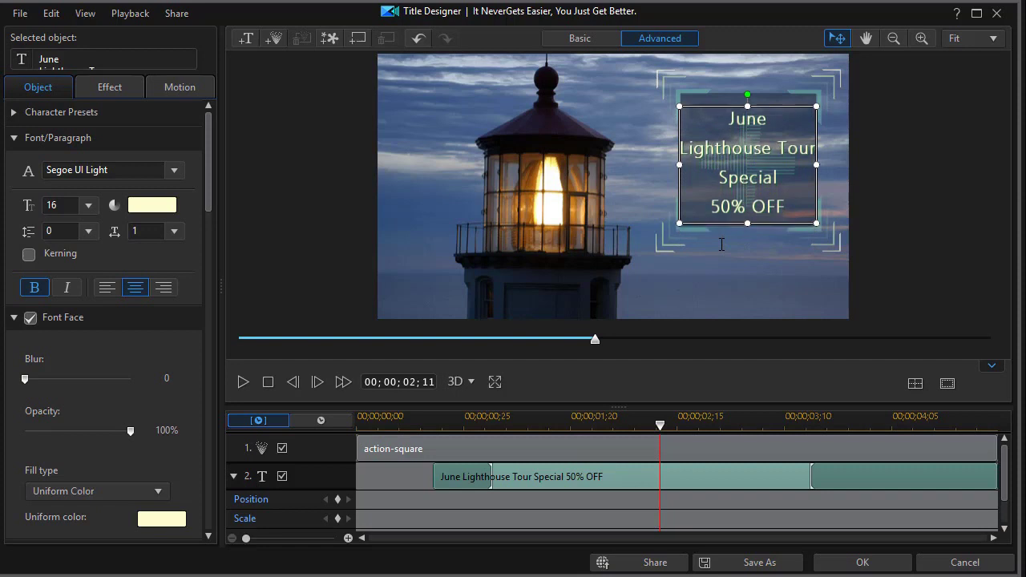
pyautogui.press('Up')
pyautogui.press('Up')
pyautogui.press('Up')
pyautogui.press('Up')
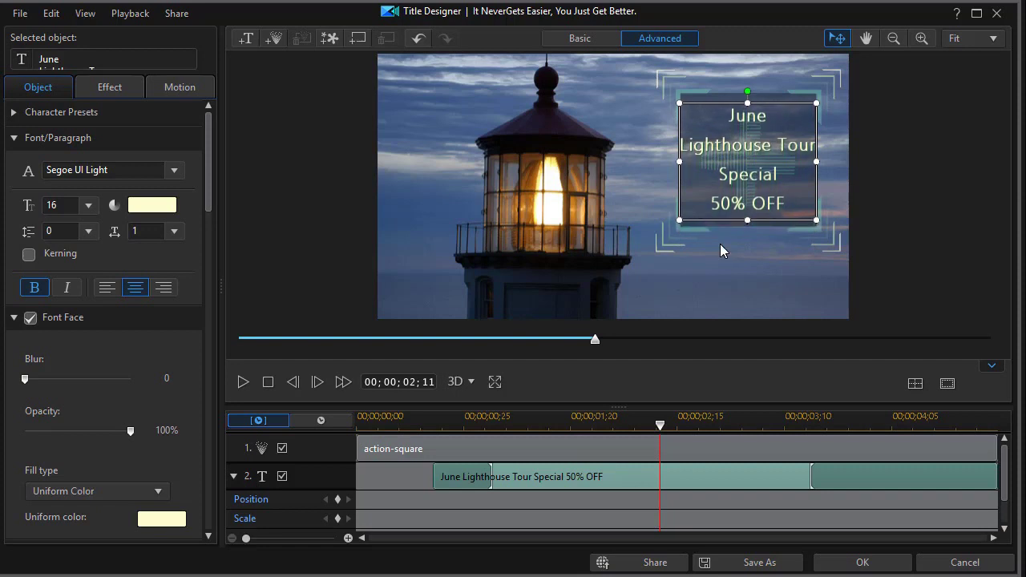
pyautogui.press('Up')
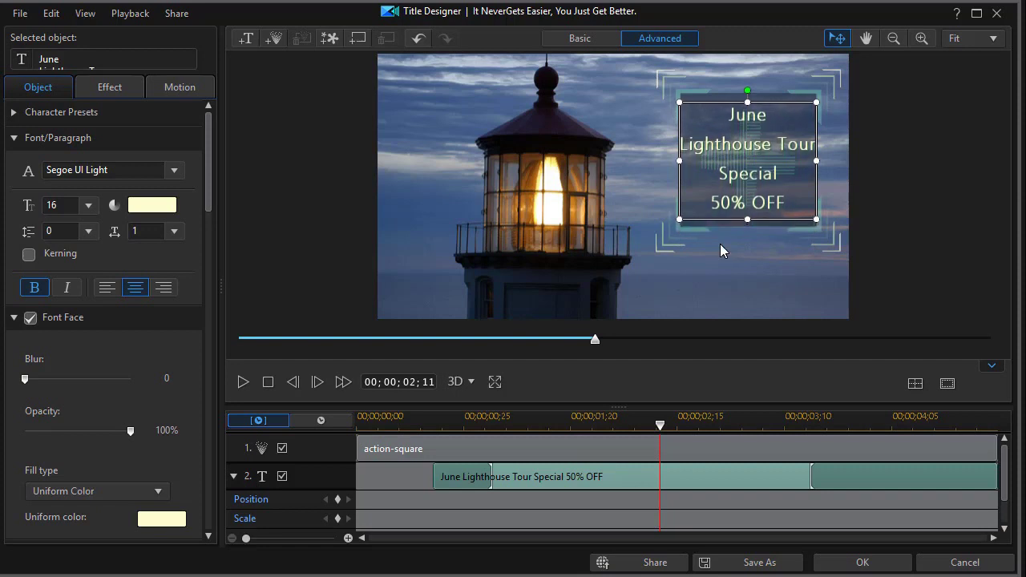
pyautogui.click(772, 302)
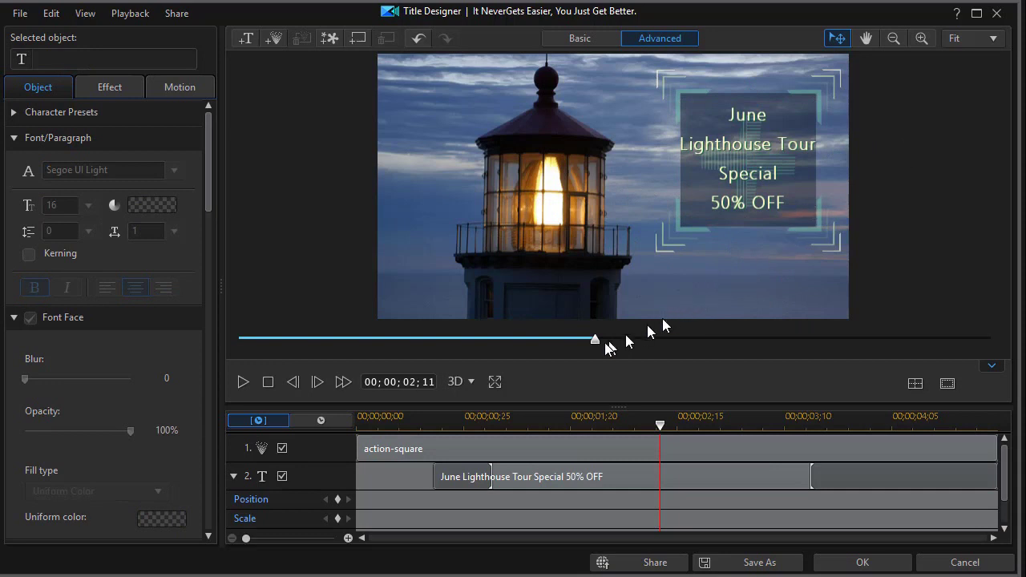
pyautogui.click(268, 385)
pyautogui.click(244, 383)
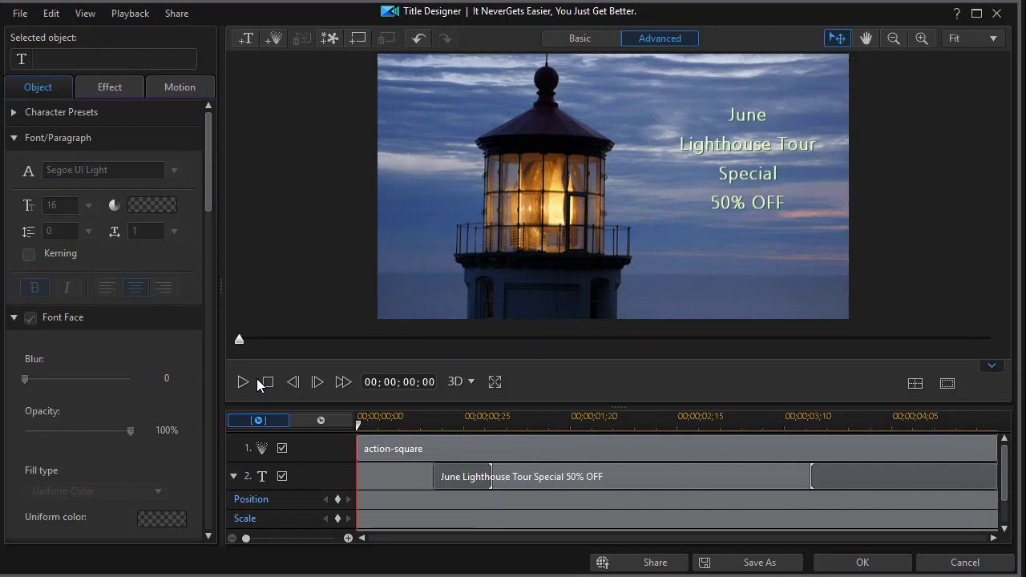
# Step: Apply the title to its clip, then play and pause the full movie preview
pyautogui.click(864, 564)
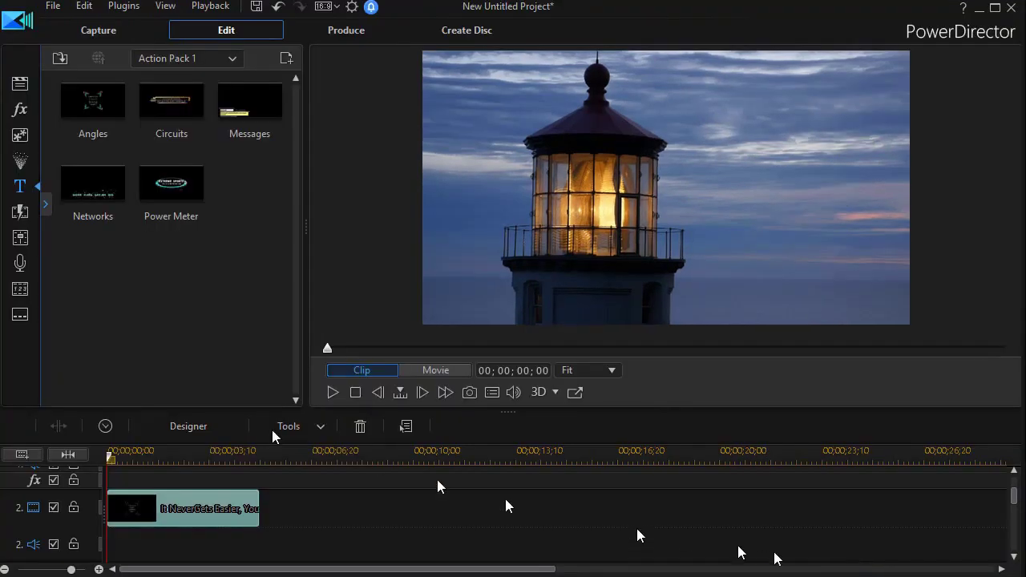
pyautogui.click(435, 371)
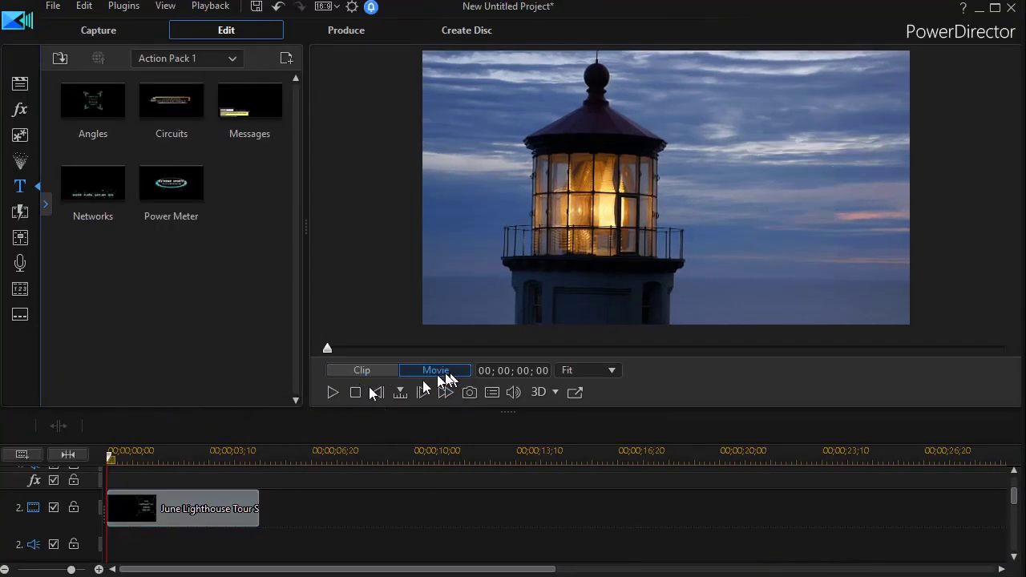
pyautogui.click(332, 395)
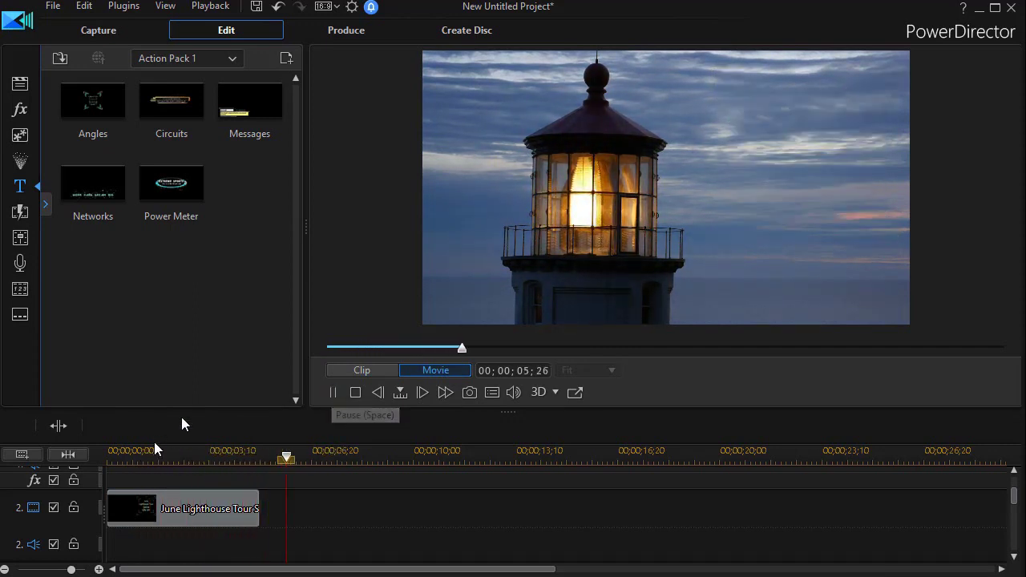
pyautogui.click(331, 393)
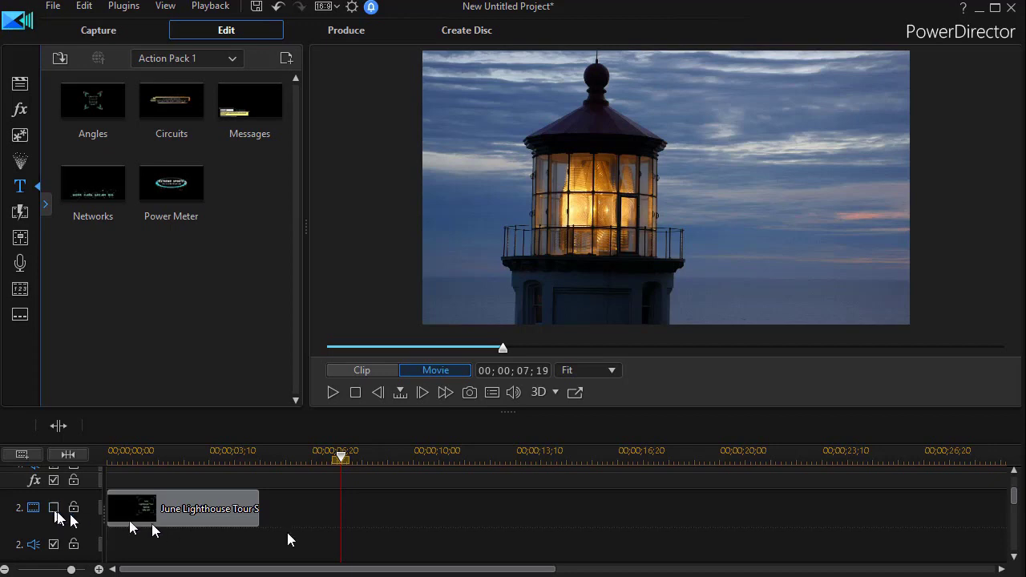
pyautogui.moveTo(1014, 490); pyautogui.dragTo(1015, 513)
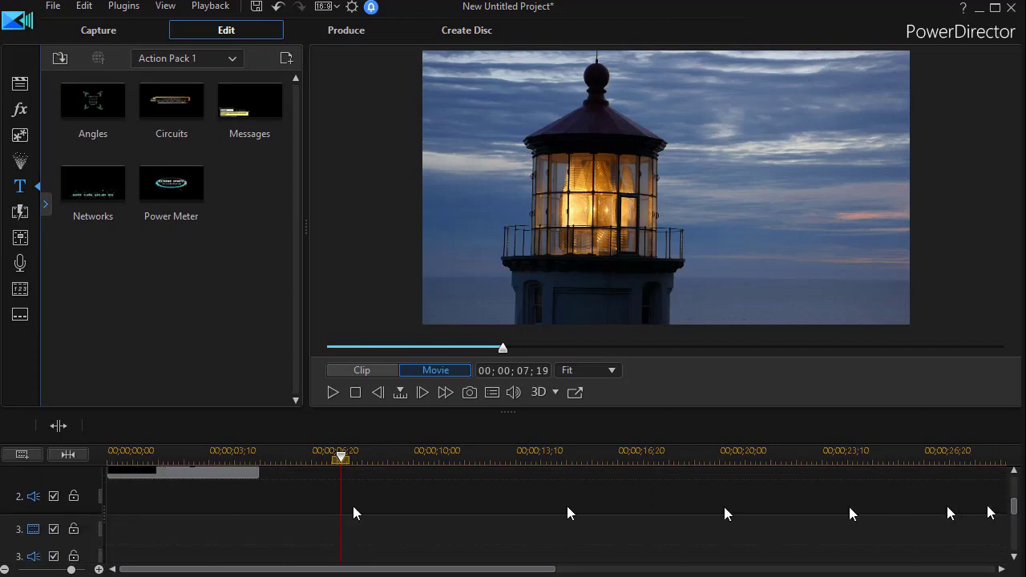
# Step: Copy the title clip and paste-overwrite it onto track 3
pyautogui.rightClick(227, 476)
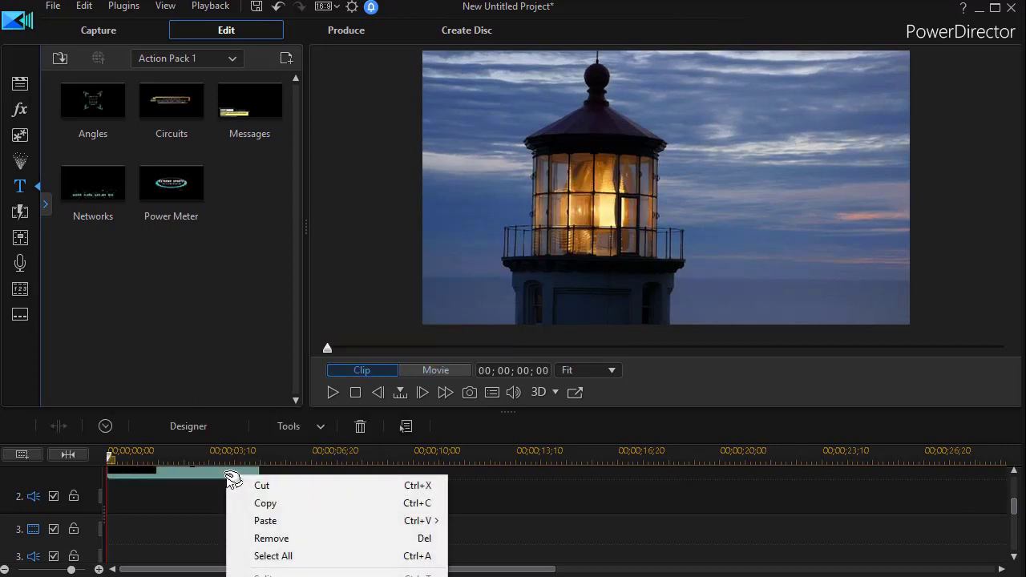
pyautogui.click(282, 503)
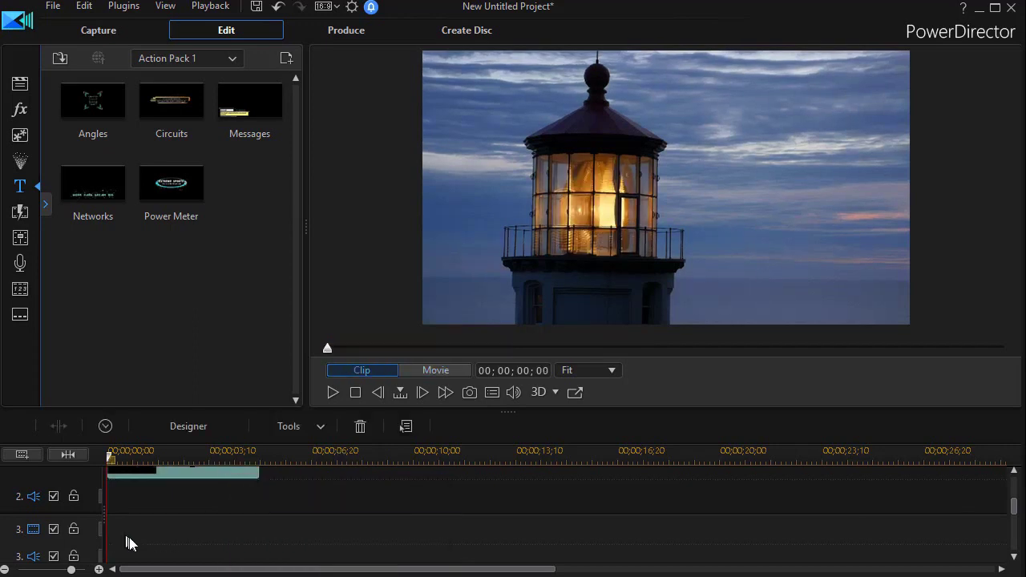
pyautogui.click(129, 539)
pyautogui.rightClick(137, 519)
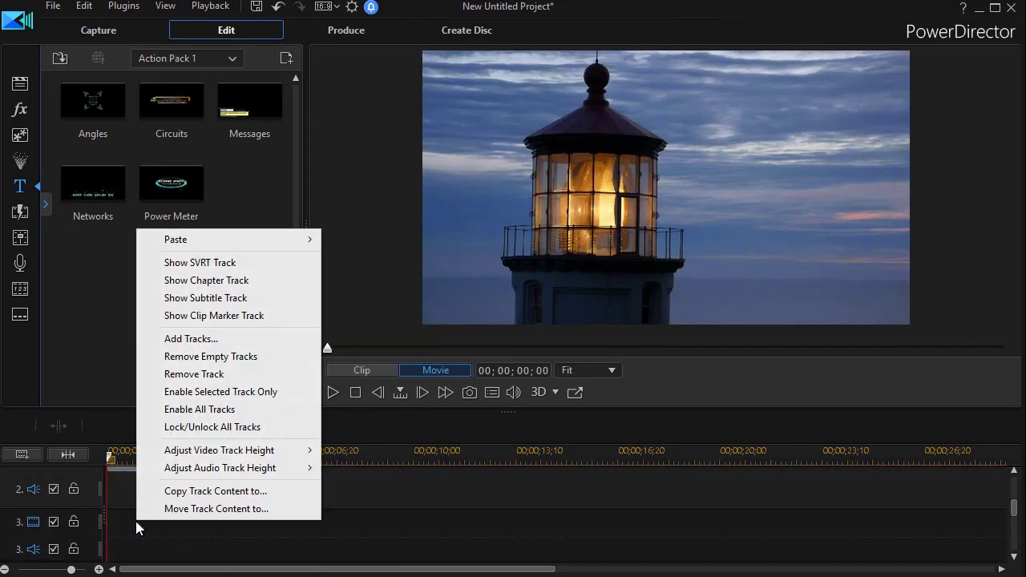
pyautogui.moveTo(183, 245)
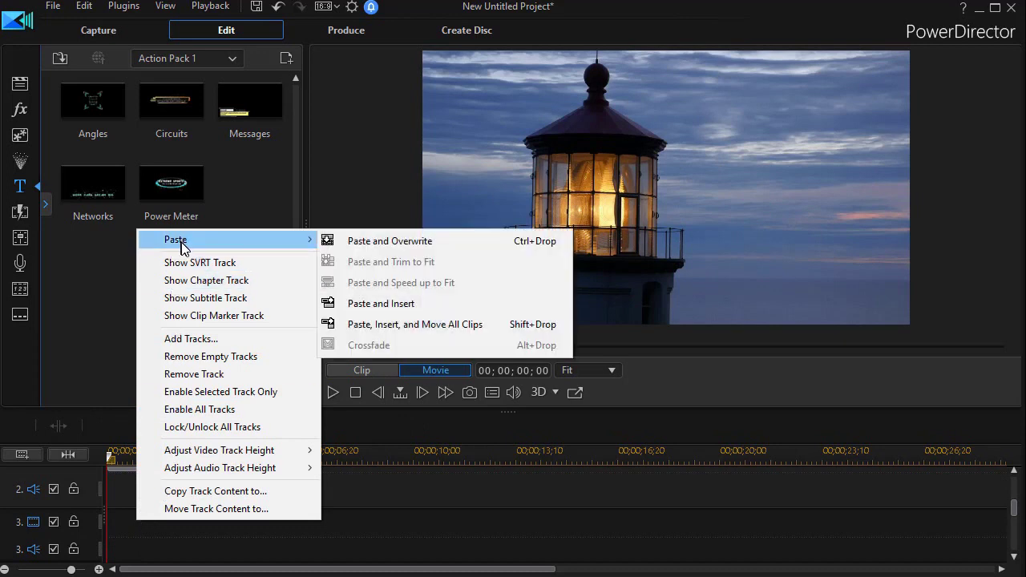
pyautogui.click(367, 242)
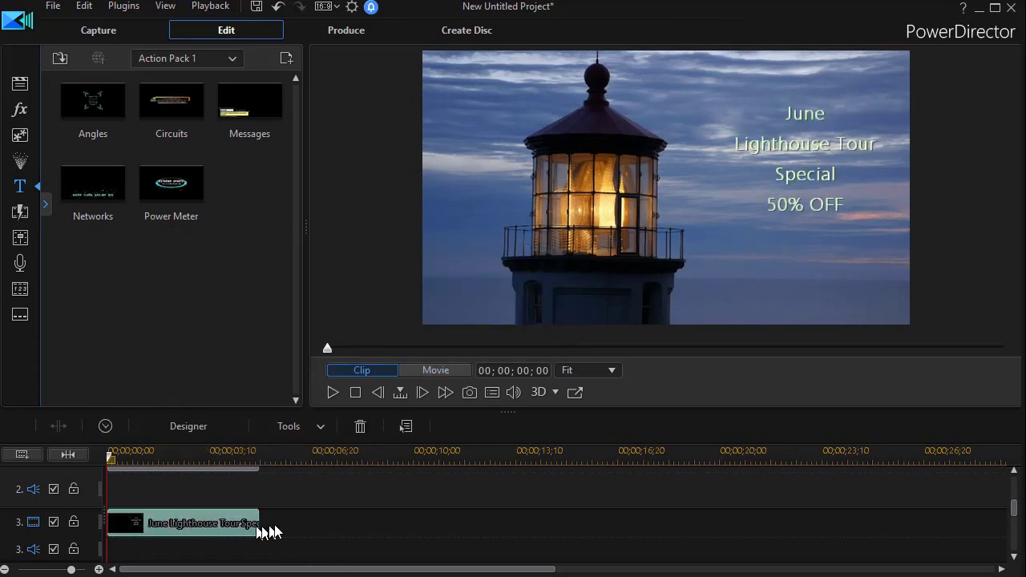
# Step: Stretch the pasted title to 00;00;17;01 and play the whole movie
pyautogui.moveTo(260, 521); pyautogui.dragTo(628, 543)
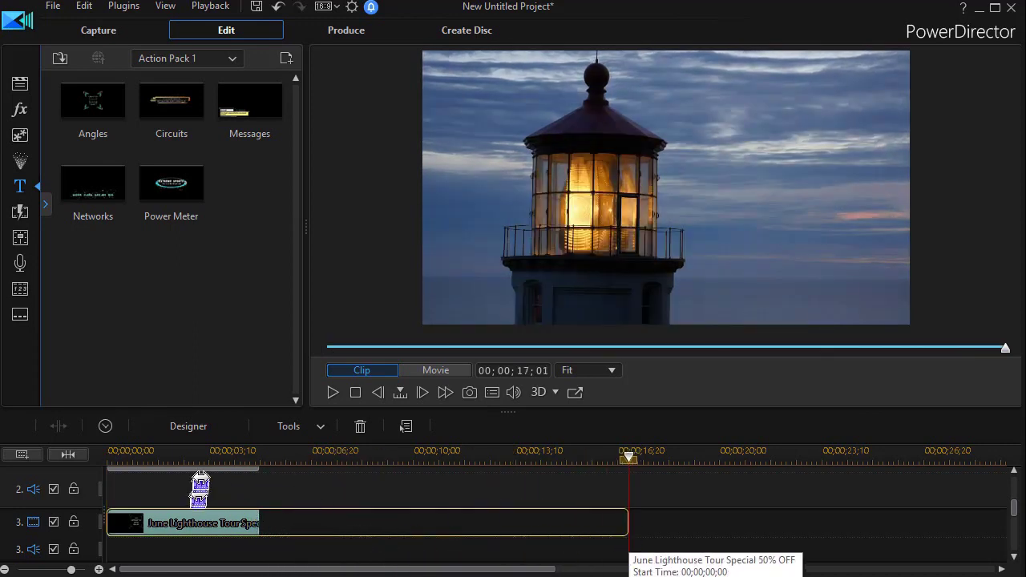
pyautogui.click(434, 370)
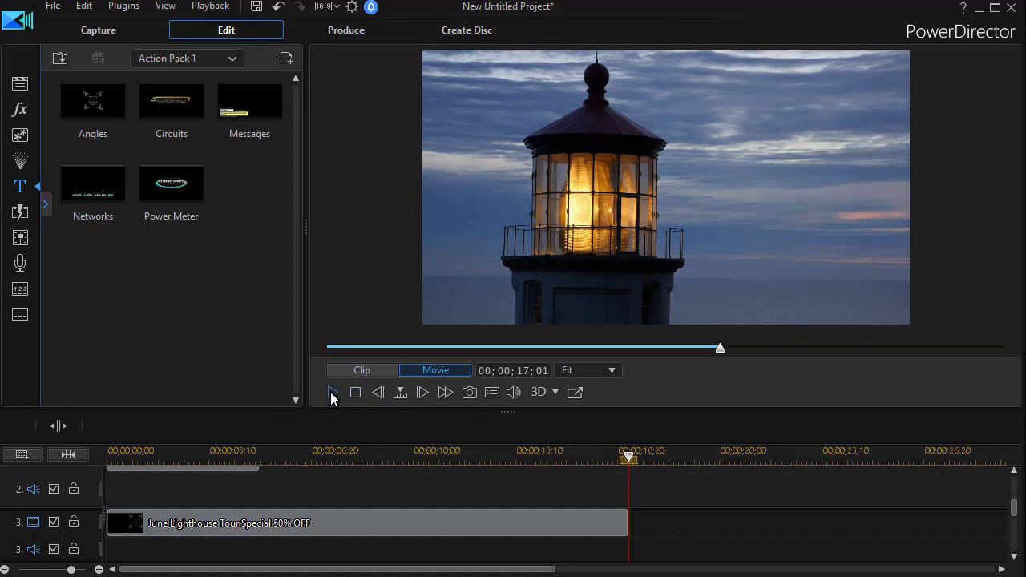
pyautogui.click(332, 394)
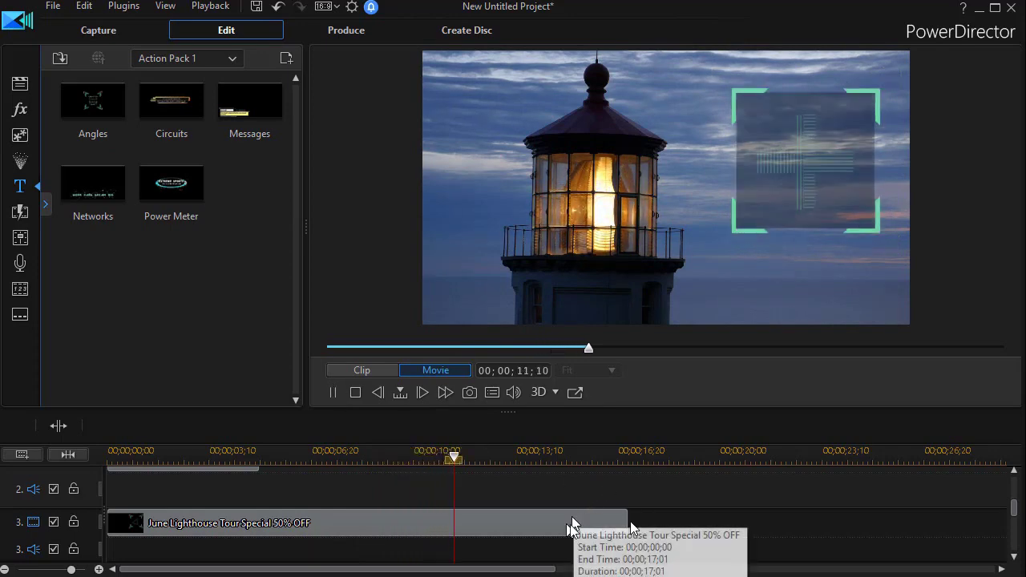
pyautogui.click(332, 392)
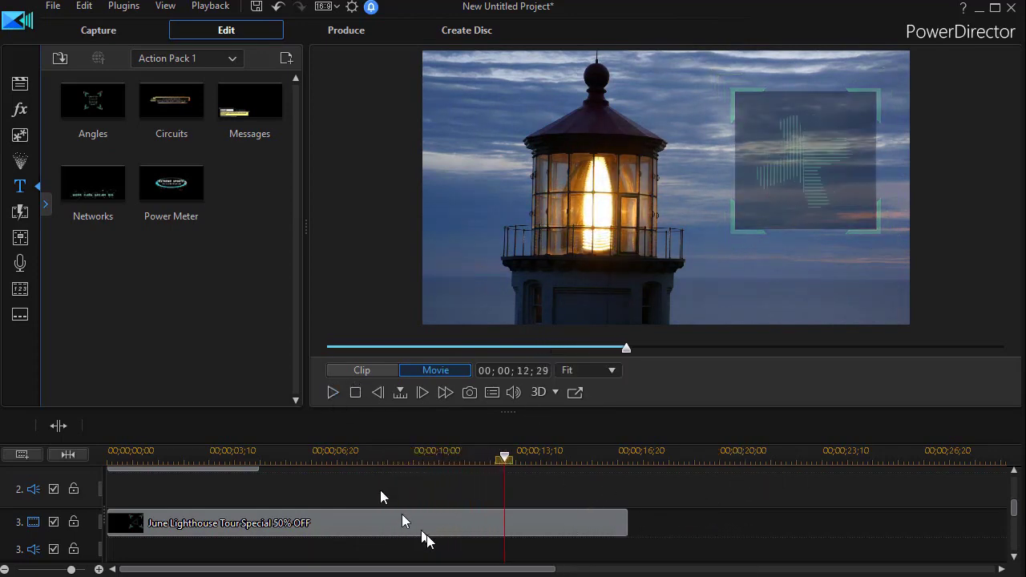
pyautogui.click(434, 531)
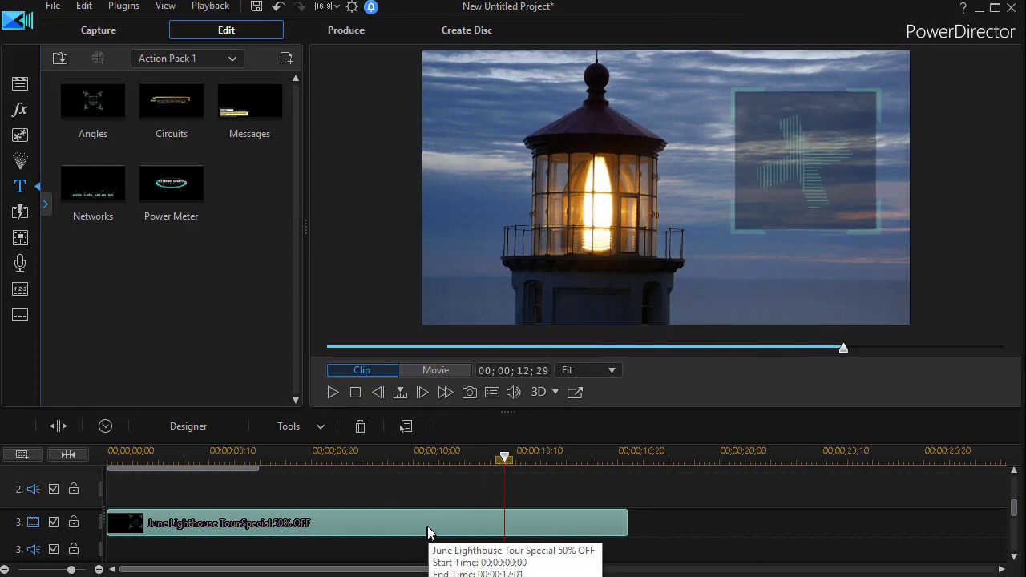
pyautogui.doubleClick(427, 527)
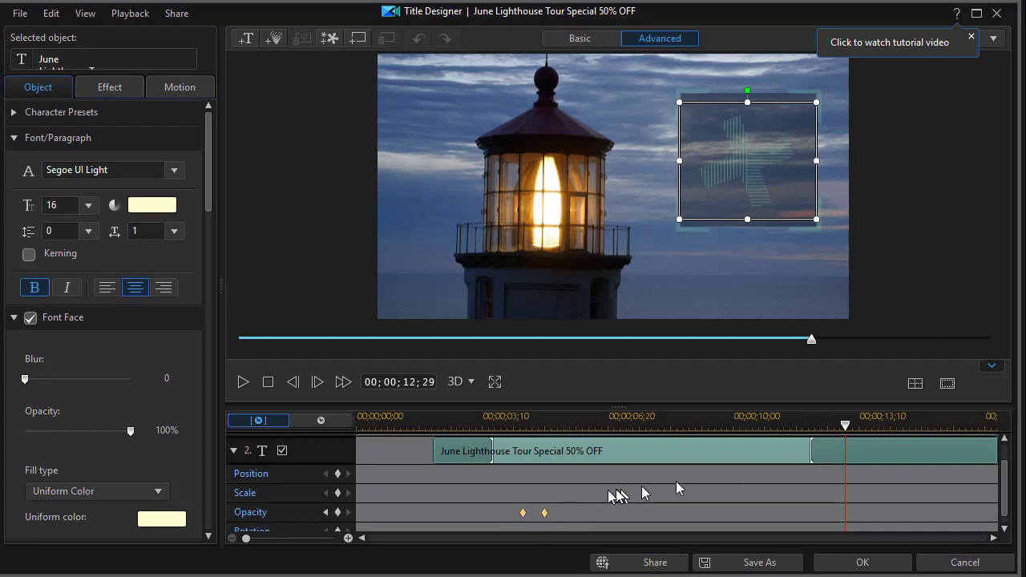
pyautogui.moveTo(844, 426); pyautogui.dragTo(600, 476)
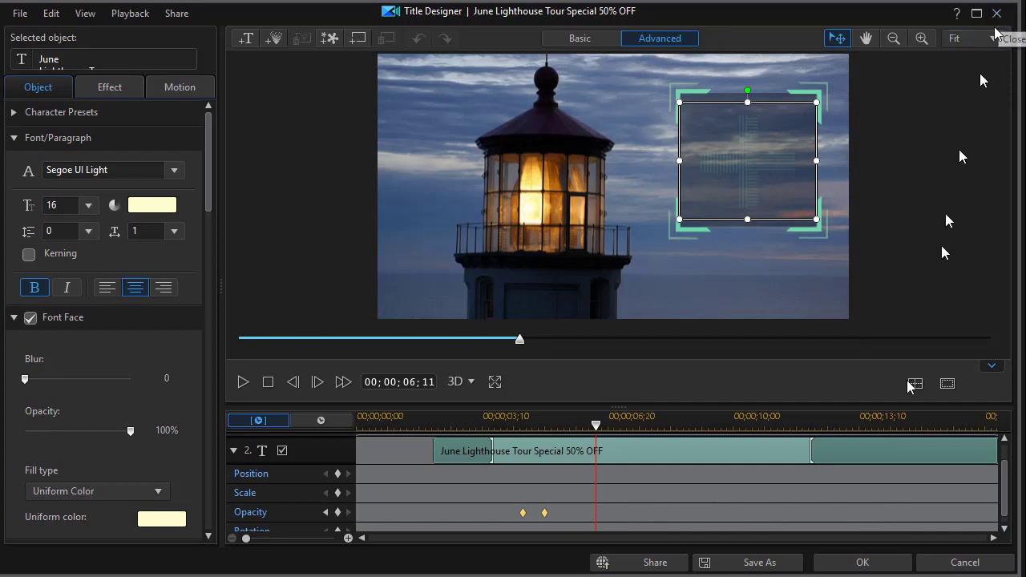
pyautogui.click(962, 564)
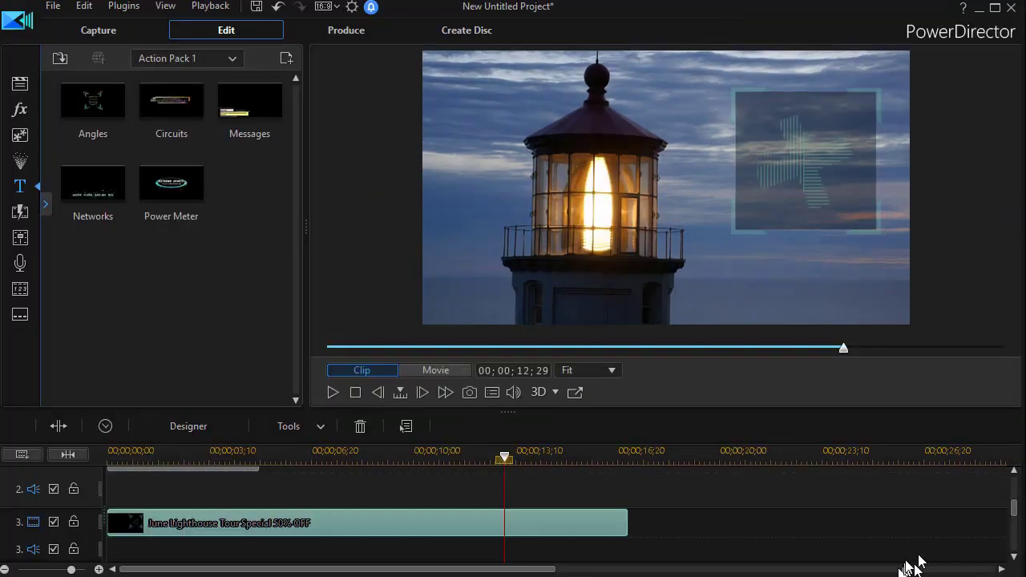
# Step: Copy the five-second 'June Lighthouse Tour Special 50% OFF' title clip on track 2
pyautogui.moveTo(1016, 505); pyautogui.dragTo(1015, 484)
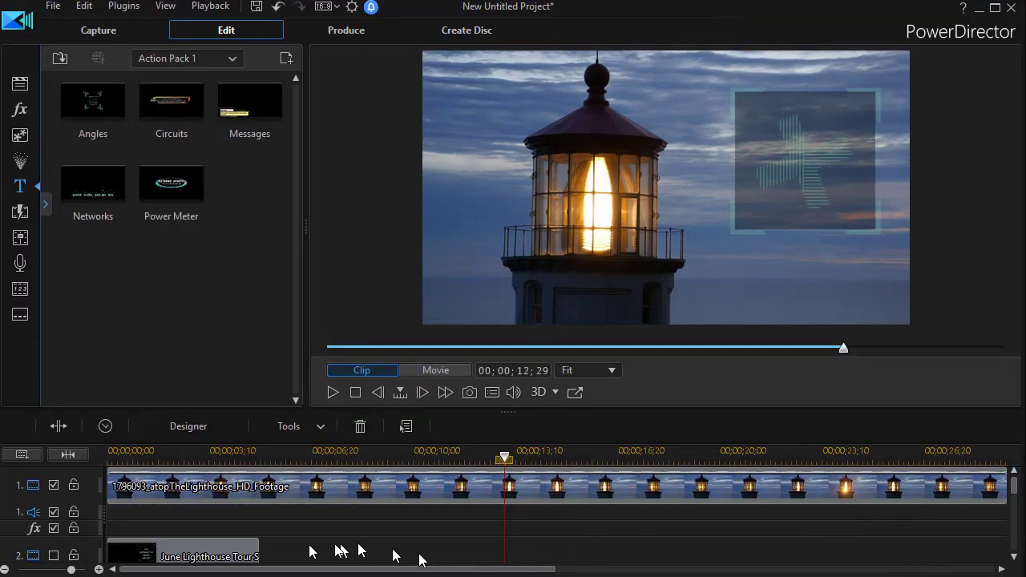
pyautogui.click(215, 551)
pyautogui.scroll(-1, 215, 551)
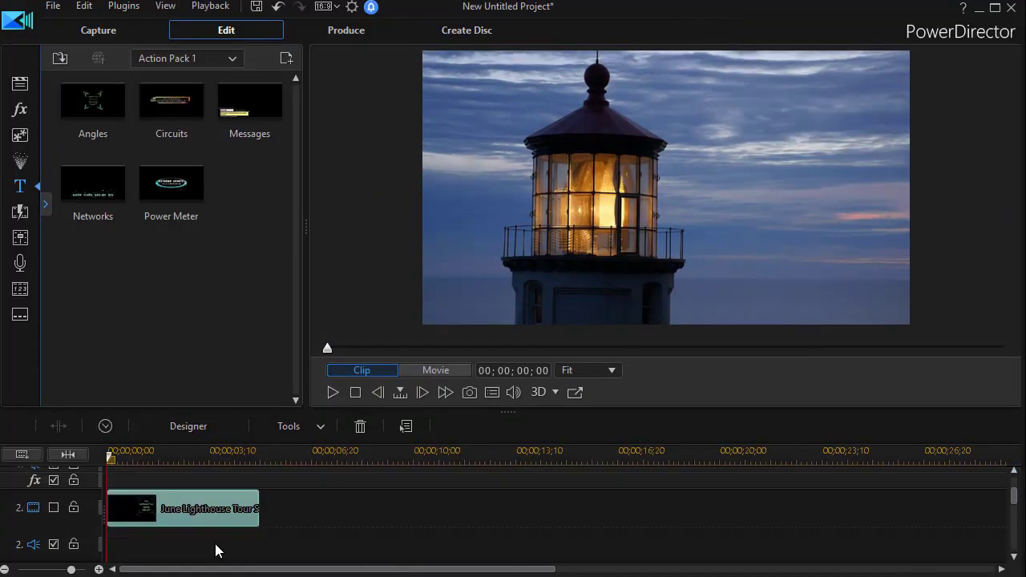
pyautogui.rightClick(213, 505)
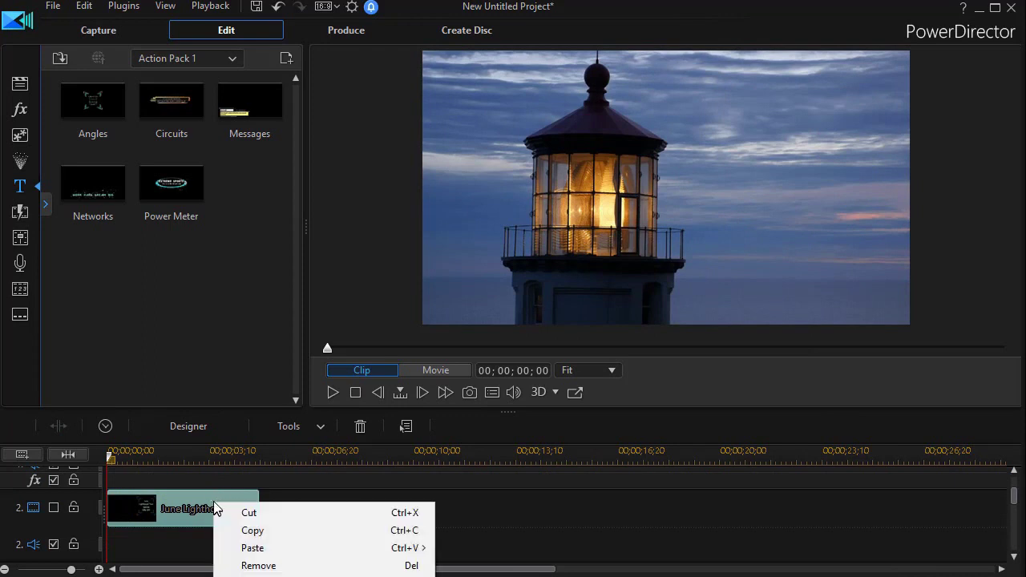
pyautogui.click(258, 530)
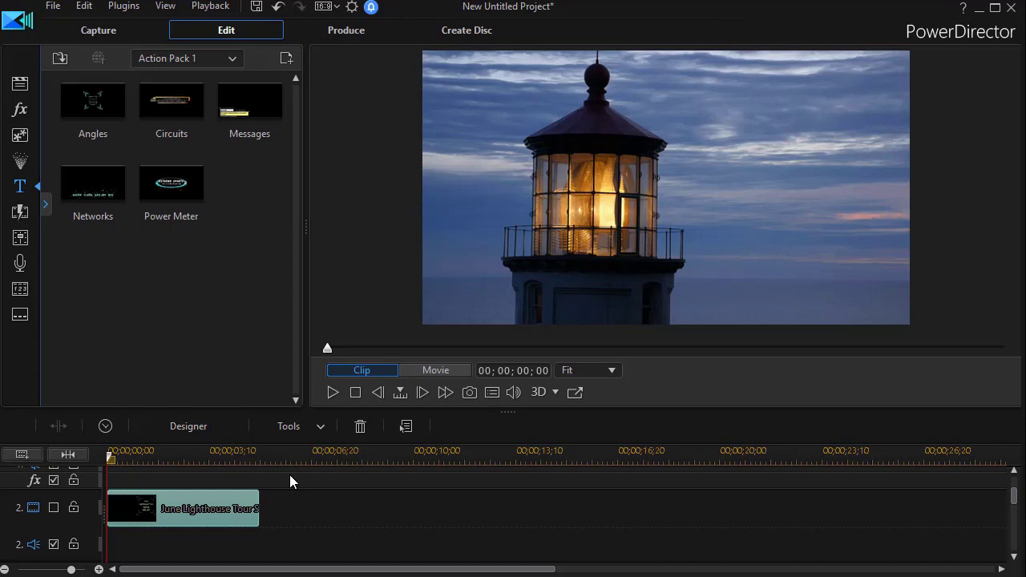
# Step: Paste three copies end to end after it, then return the playhead to 03;24
pyautogui.press('End')
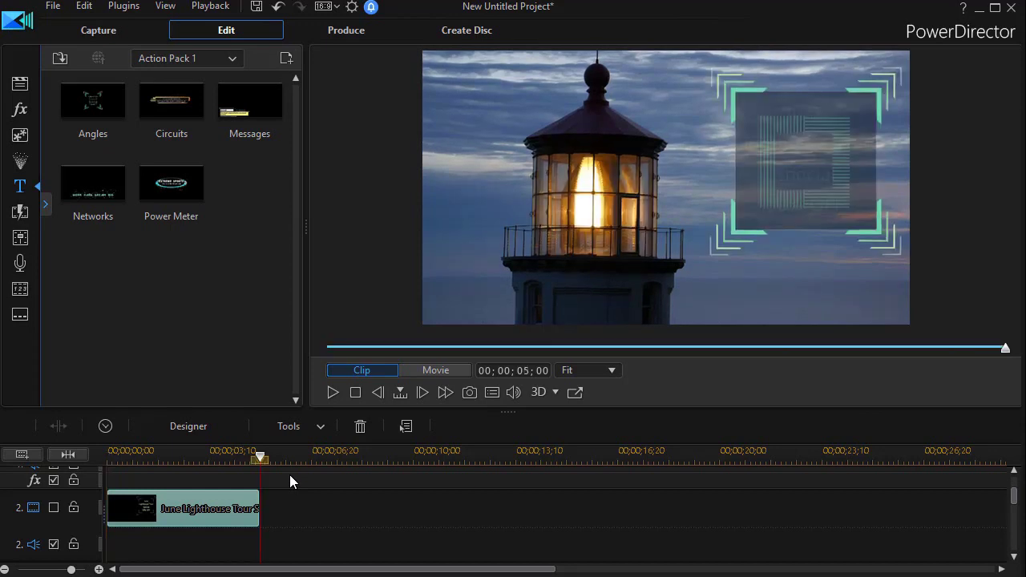
pyautogui.hotkey('ctrl', 'v')
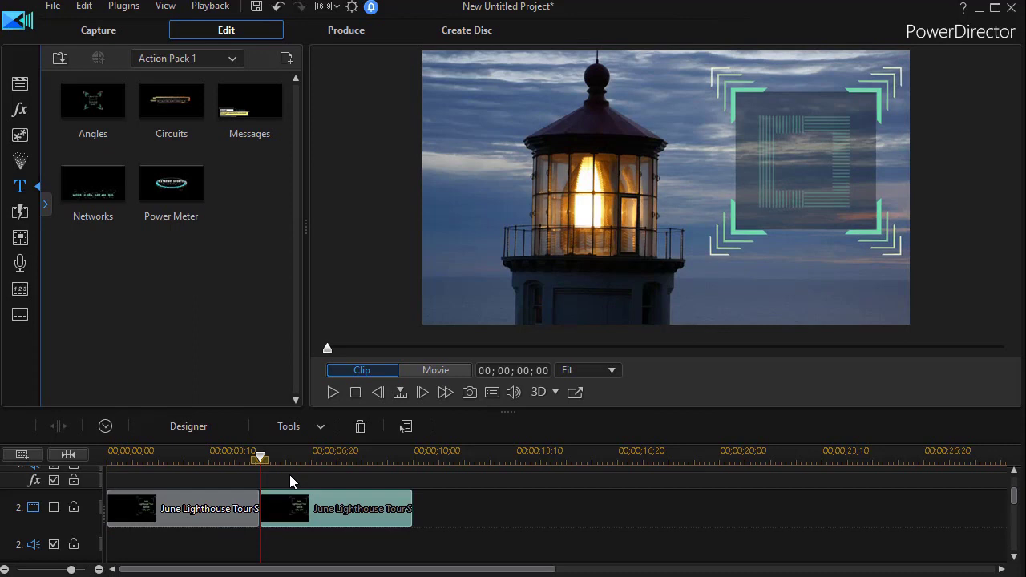
pyautogui.press('End')
pyautogui.hotkey('ctrl', 'v')
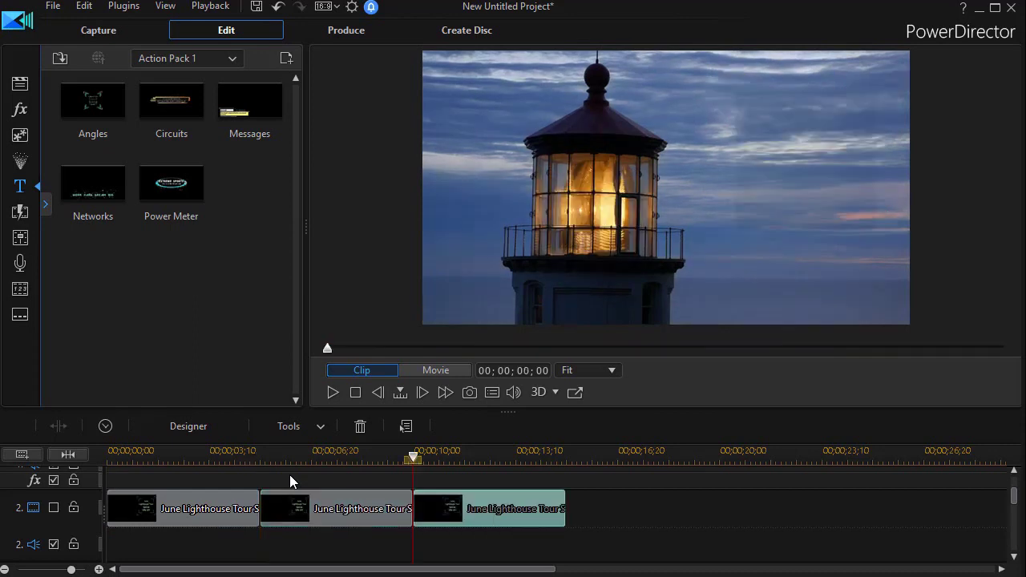
pyautogui.press('End')
pyautogui.hotkey('ctrl', 'v')
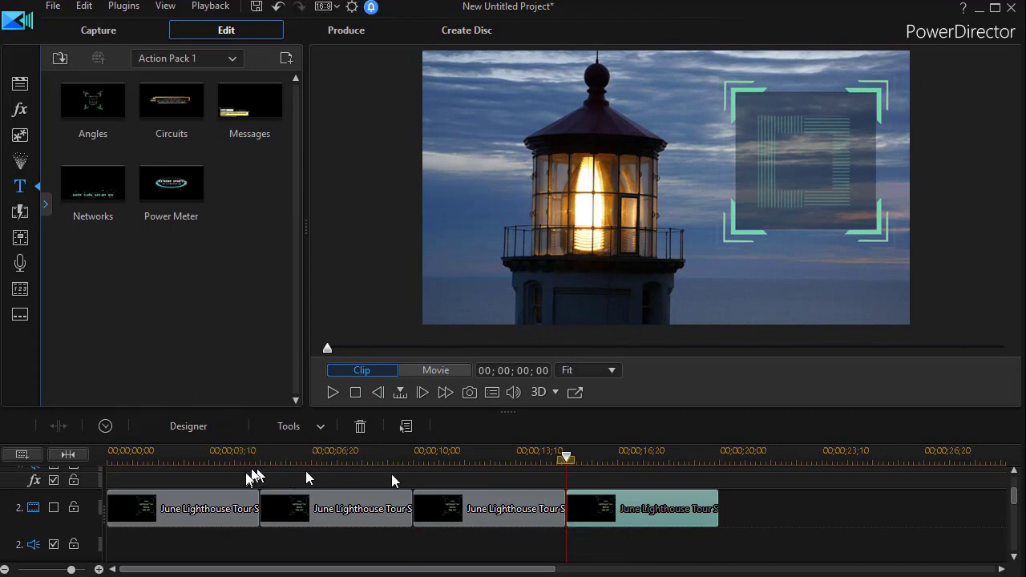
pyautogui.moveTo(231, 449); pyautogui.dragTo(227, 455)
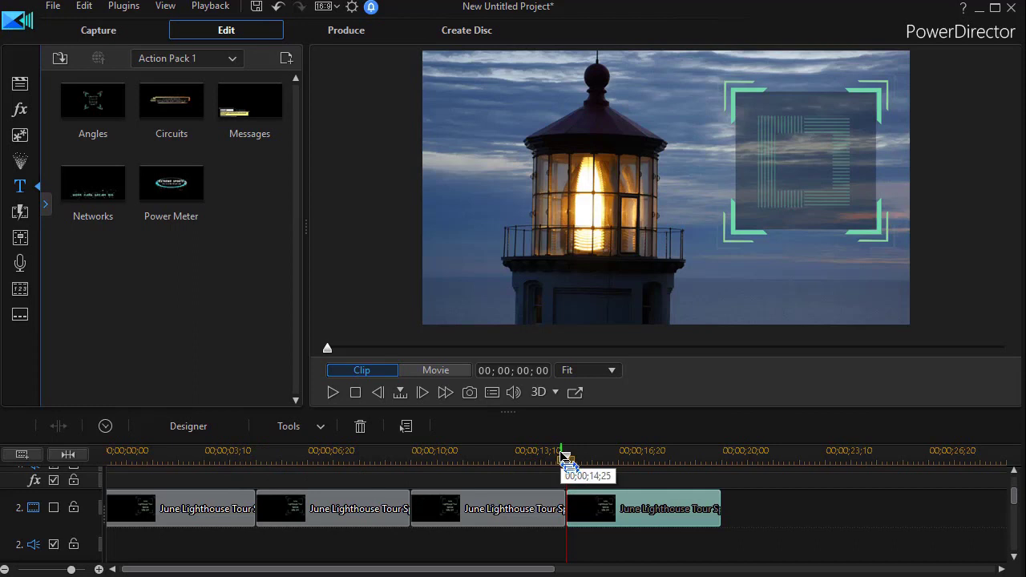
pyautogui.moveTo(567, 463); pyautogui.dragTo(218, 461)
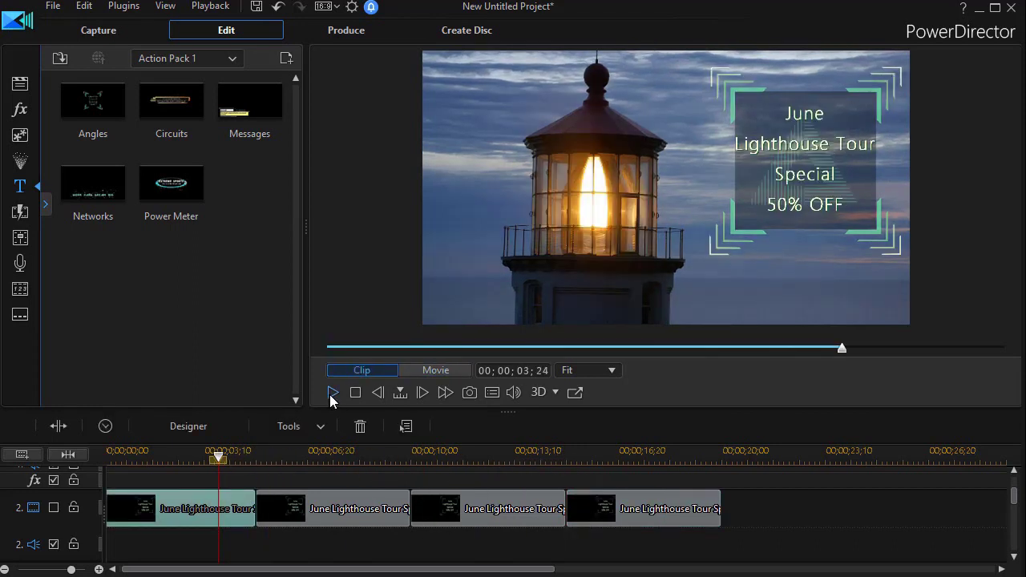
# Step: Delete the 17-second title clip from track 3 and play the movie from the start
pyautogui.click(334, 394)
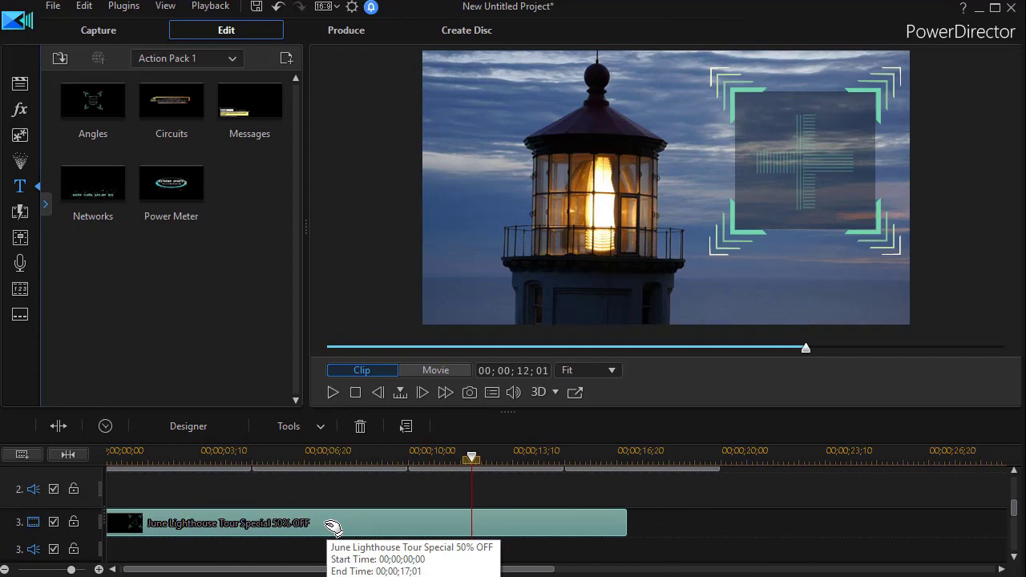
pyautogui.press('Delete')
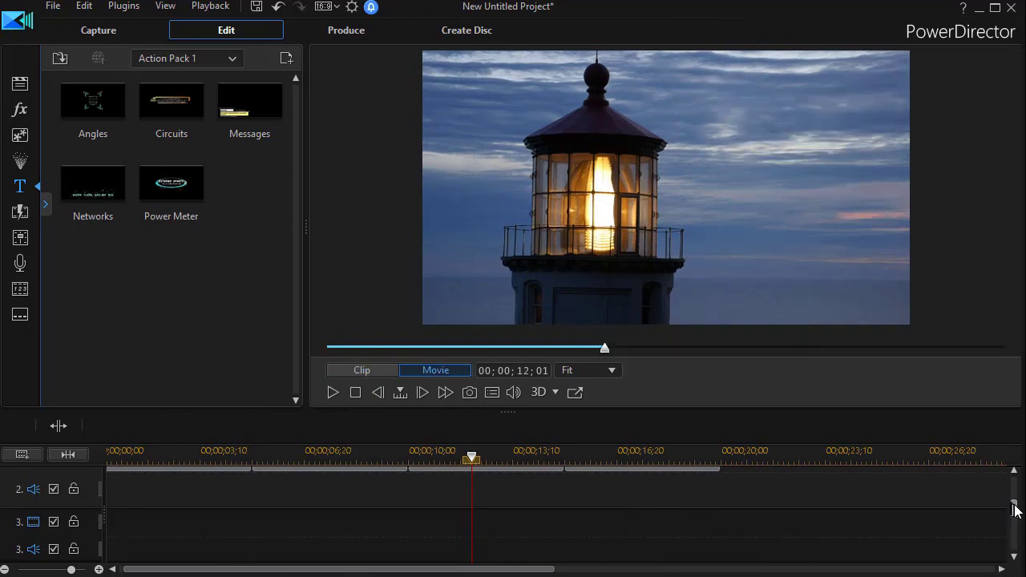
pyautogui.moveTo(1013, 511); pyautogui.dragTo(1012, 486)
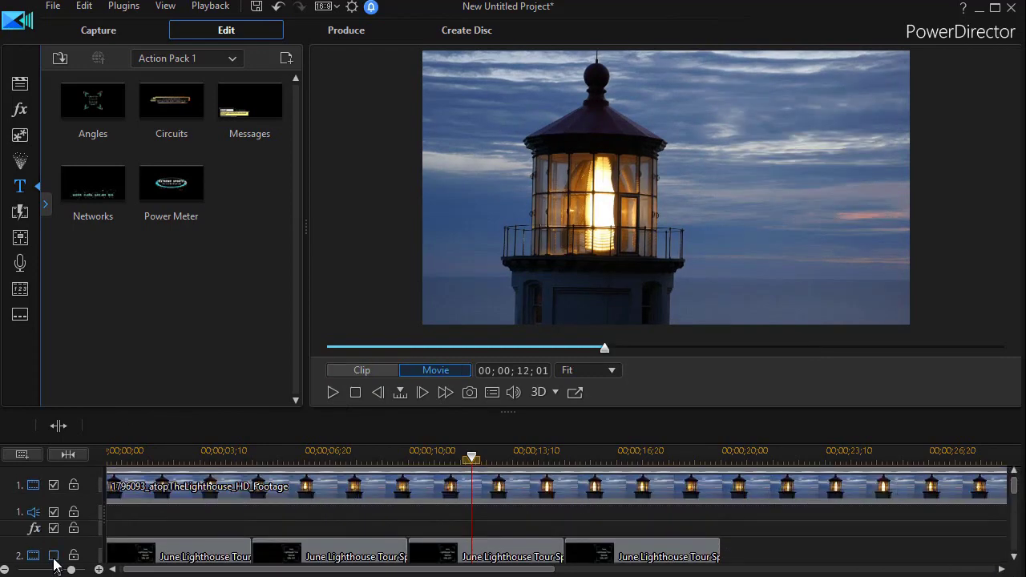
pyautogui.click(356, 392)
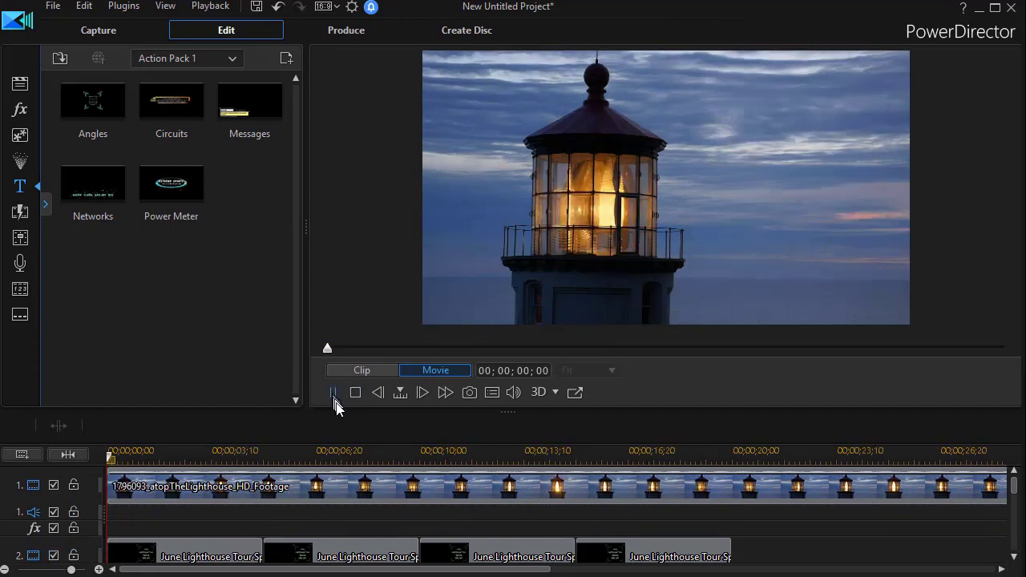